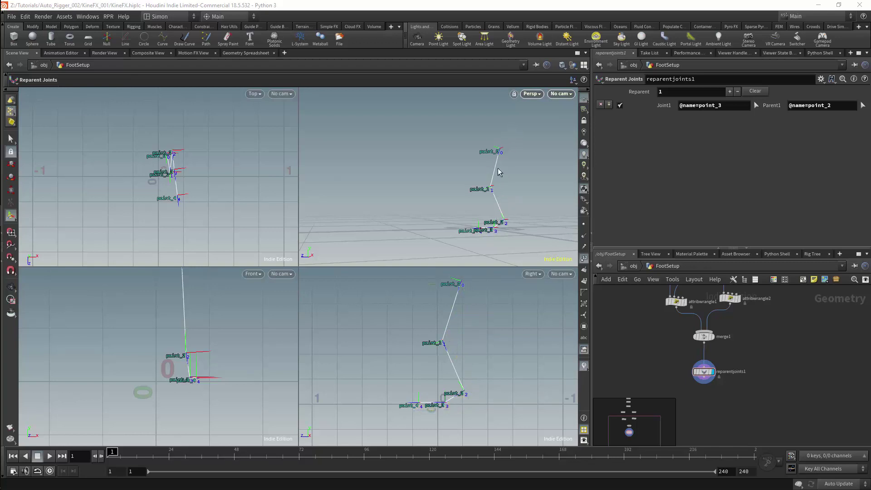
Step: Add an IK Chains node fed by reparentjoints1 and give it one IK chain entry
middle_drag(737, 362, 754, 357)
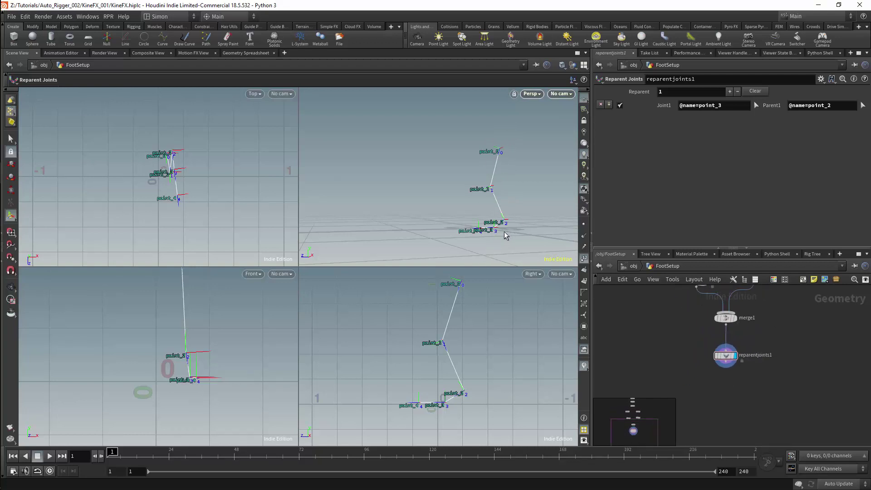
key(Tab)
text(ik)
key(Return)
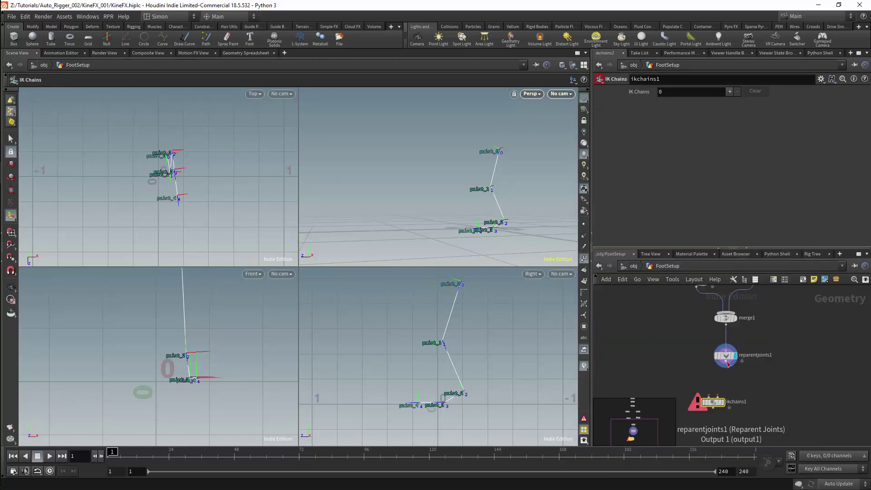
click(720, 411)
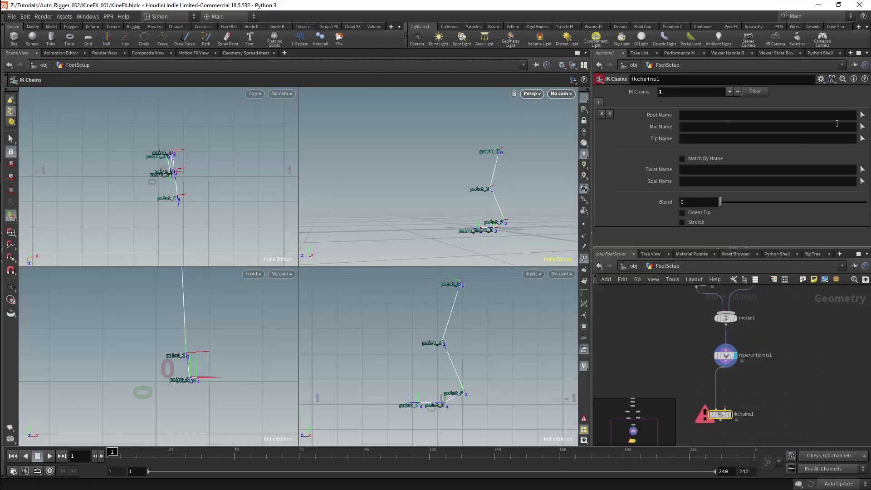
Step: Assign the IK chain's joints from the viewport: root point_0, mid point_1 and tip point_2
click(863, 114)
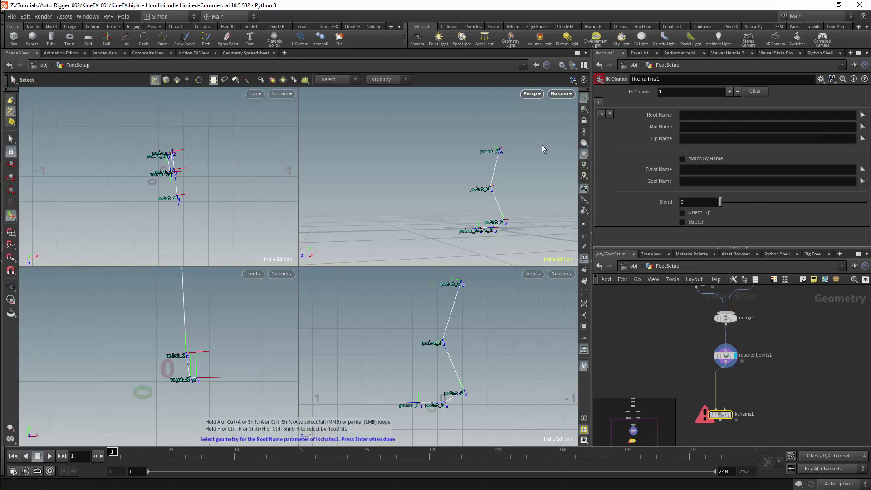
click(497, 148)
key(Return)
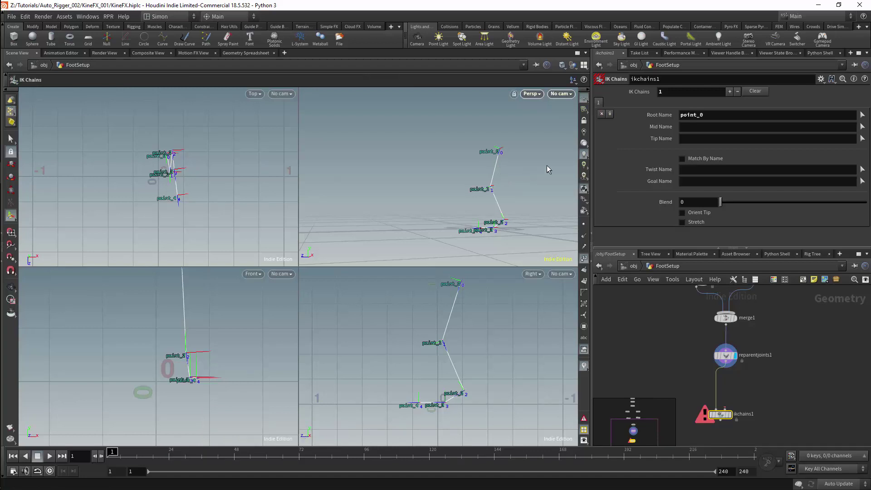
click(491, 187)
key(Return)
click(862, 139)
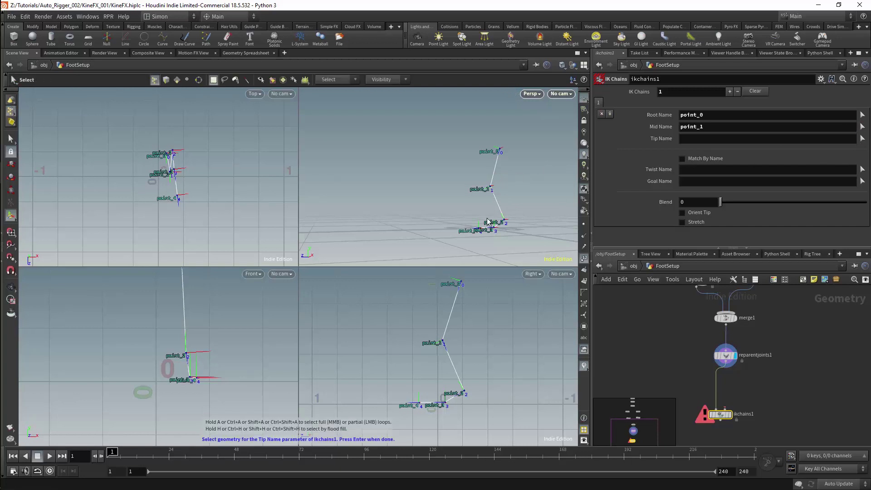
click(504, 223)
key(Return)
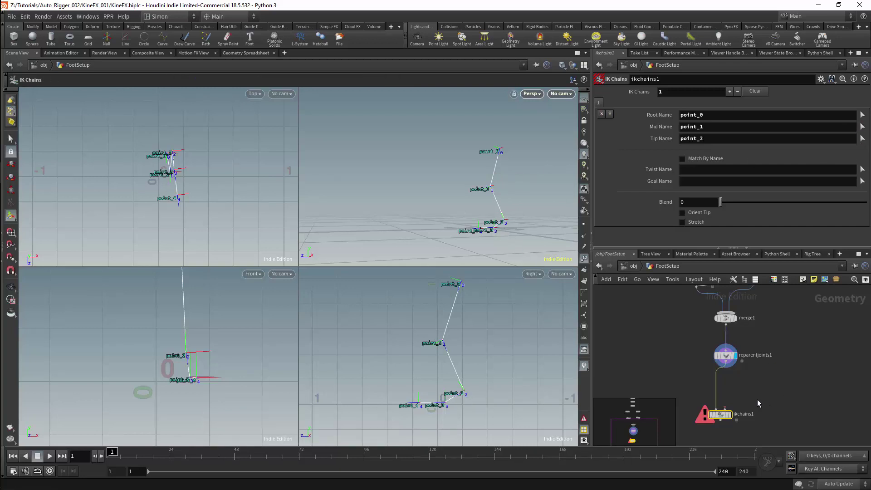
Step: Add a Rig Pose node between reparentjoints1 and the IK Chains node's second input, leaving it unconnected
middle_drag(759, 404, 784, 381)
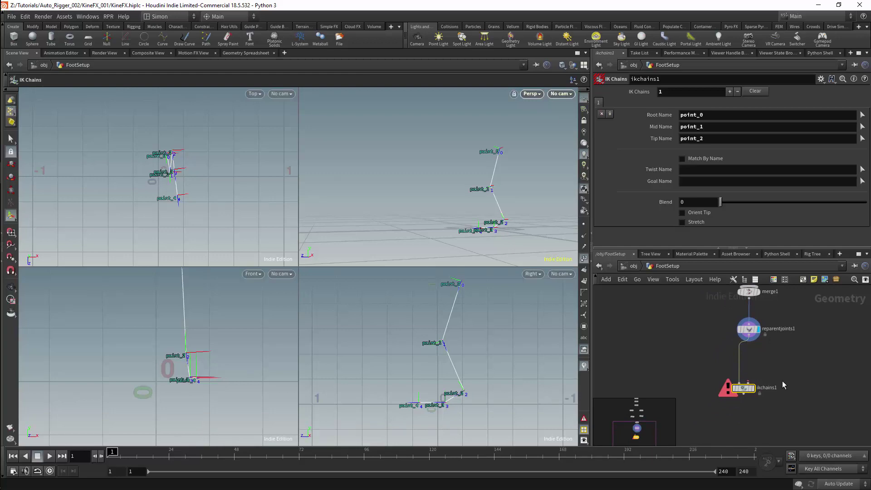
key(Tab)
text(rig)
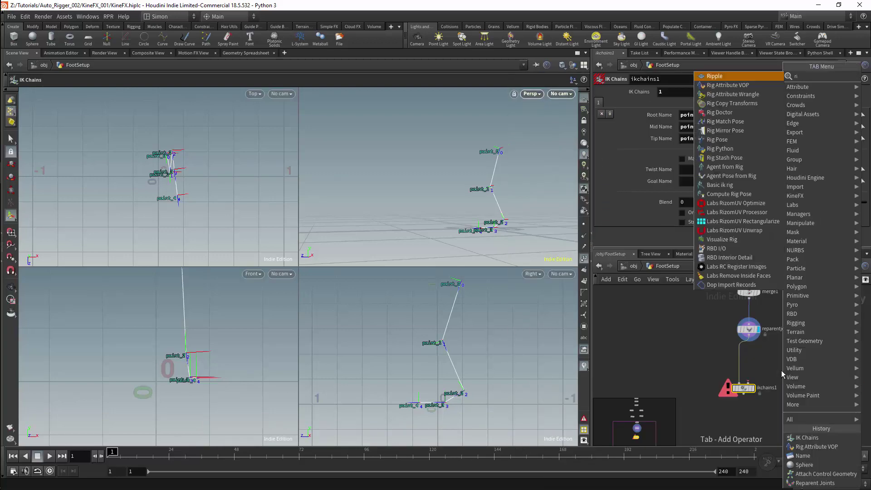
click(738, 130)
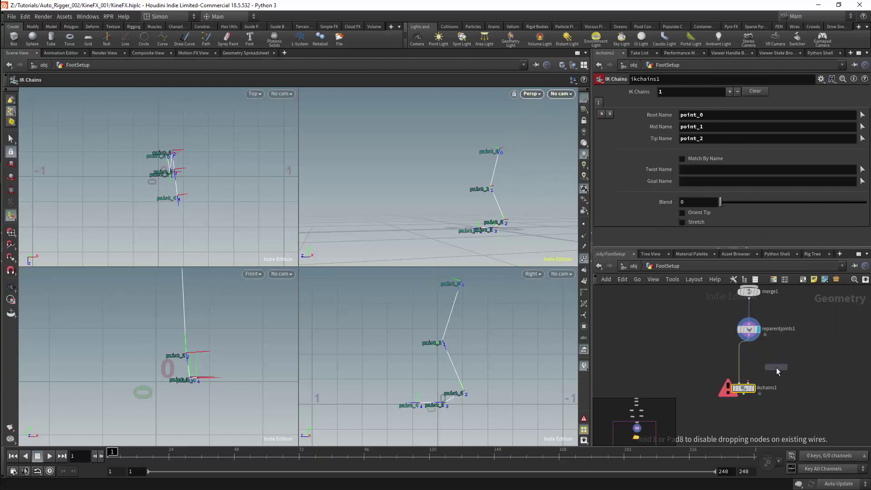
click(777, 367)
Step: Add a Delete Joints node above the Rig Pose and wire it between reparentjoints1 and rigpose1
key(Tab)
text(de)
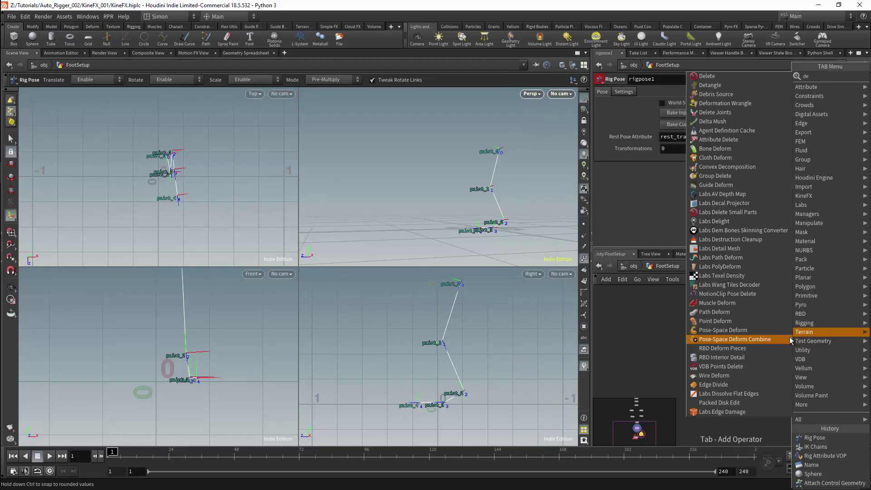
click(716, 112)
click(764, 342)
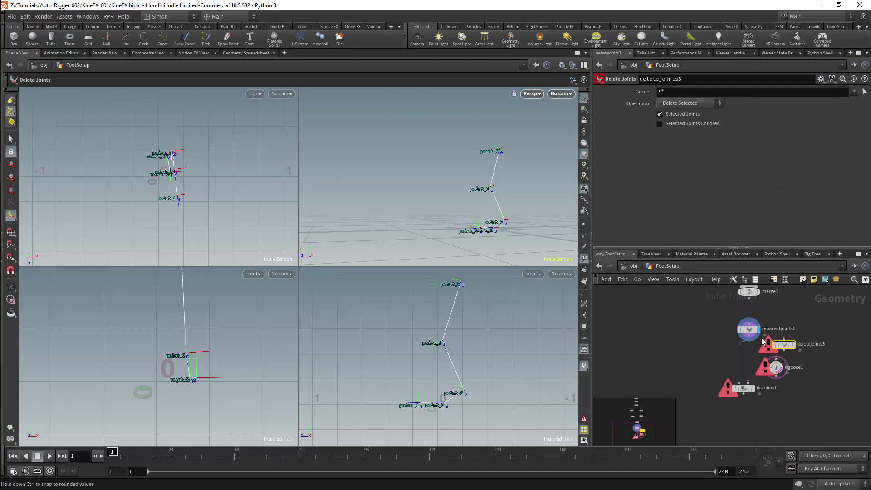
drag(748, 335, 778, 348)
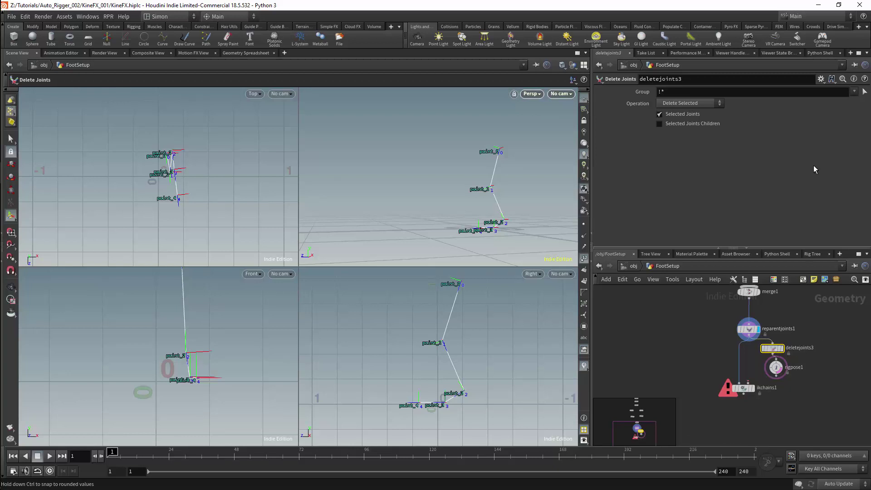
Step: Set the new Delete Joints node to remove the top joint, point_0, and display its output
click(865, 91)
drag(522, 138, 492, 159)
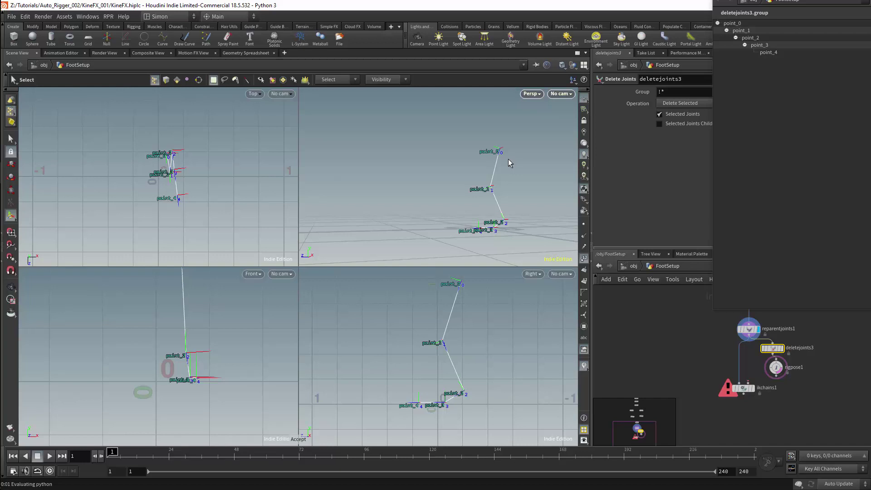
click(782, 348)
alt+drag(495, 202, 507, 231)
Step: Move the IK Chains and Rig Pose nodes down and insert a Reparent Joints node between deletejoints3 and rigpose1
drag(739, 388, 736, 426)
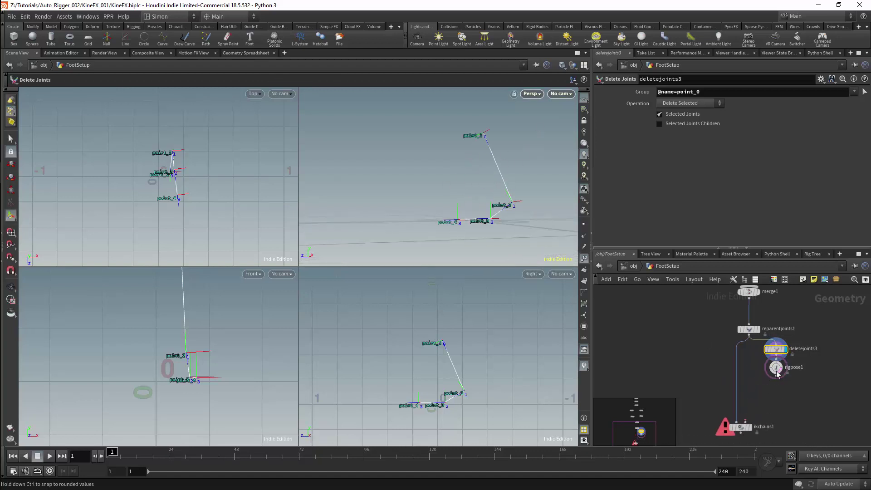
drag(776, 367, 776, 402)
key(Tab)
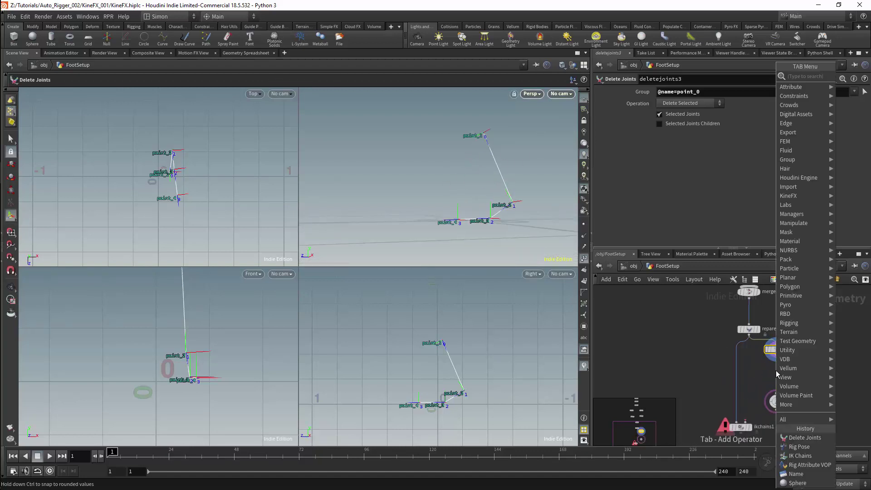
text(rep)
click(722, 85)
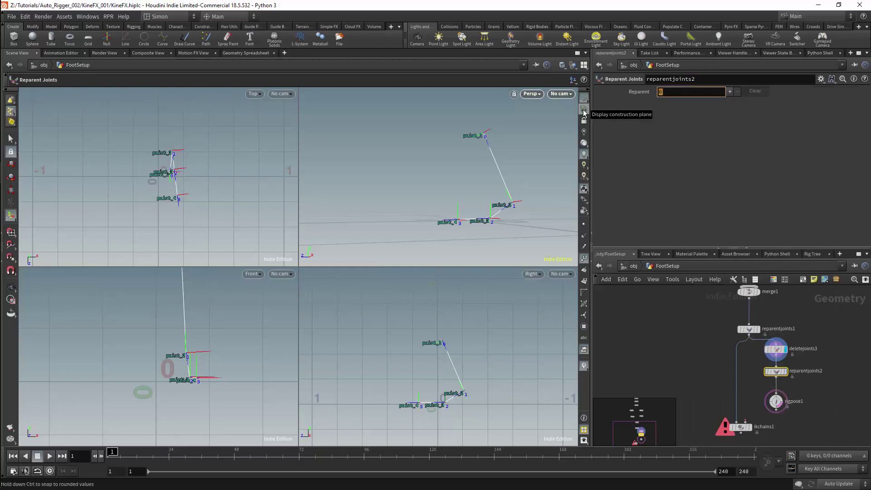
Step: Add one reparent entry on reparentjoints2 for all joints (*) with an empty parent
click(730, 91)
text(*)
key(Return)
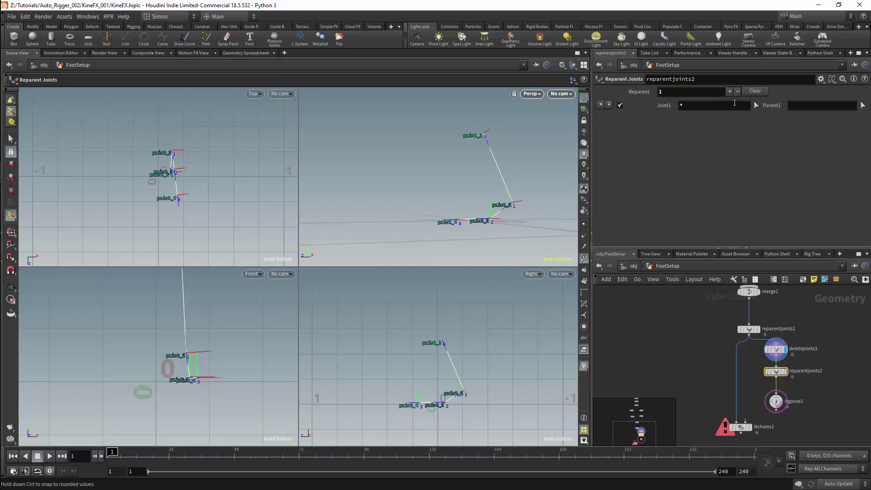
Step: Wire rigpose1 into the second input of ikchains1 and select the IK Chains node
click(776, 410)
click(745, 421)
click(776, 401)
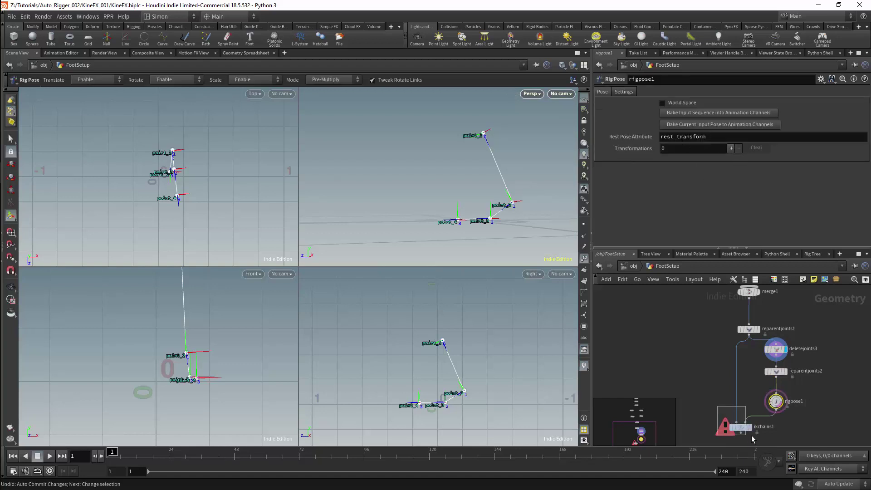
click(740, 427)
Step: Set the IK chain's twist to point_1, its goal to point_2 and the blend to 1
click(862, 169)
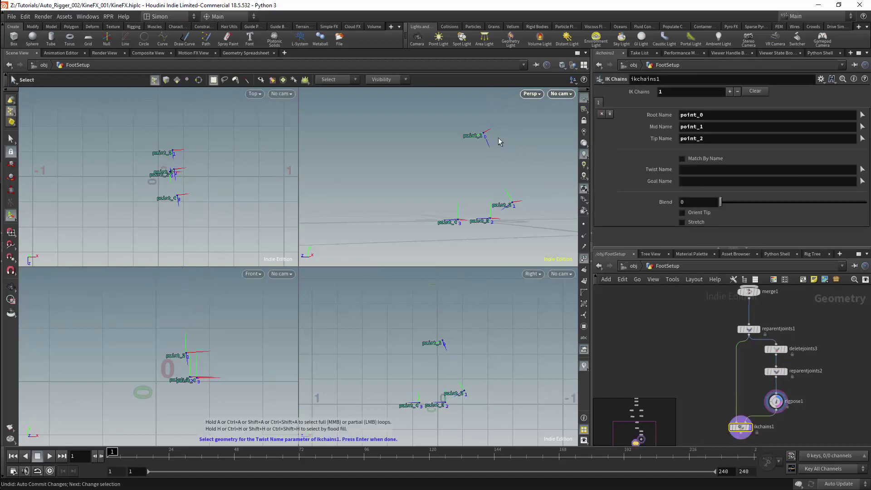
click(484, 137)
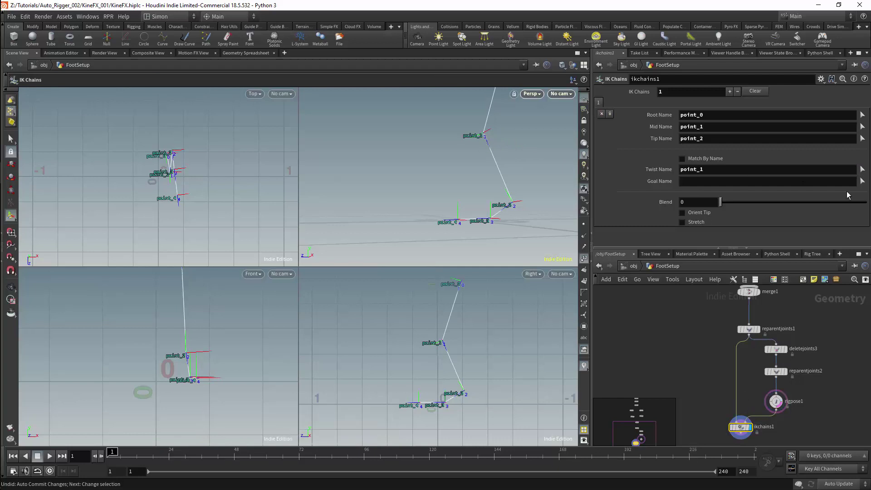
click(518, 206)
drag(720, 202, 867, 202)
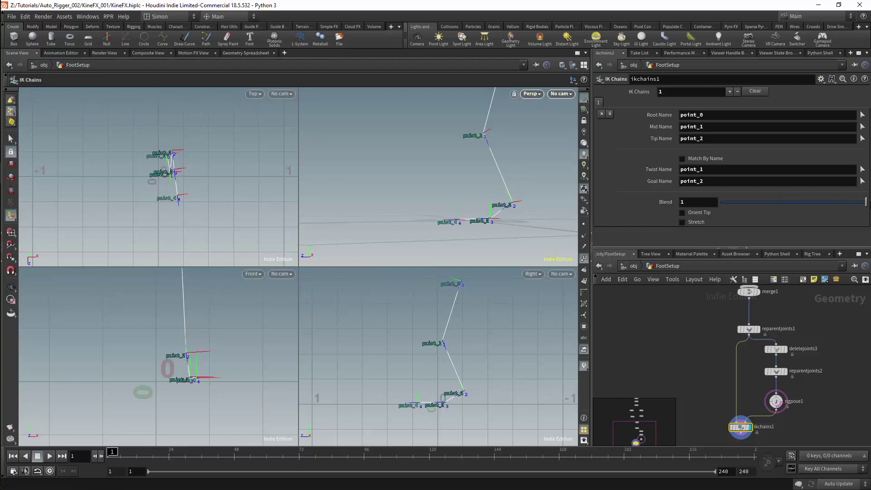
Step: Pose the Rig Pose controls, translating point_2 to about (0.022, 0.320, -0.043) and point_1 to about (-0.244, 0.468, -0.313)
key(Escape)
mouse_move(526, 204)
mouse_down()
mouse_move(463, 237)
mouse_move(445, 219)
mouse_move(529, 195)
mouse_up()
key(Return)
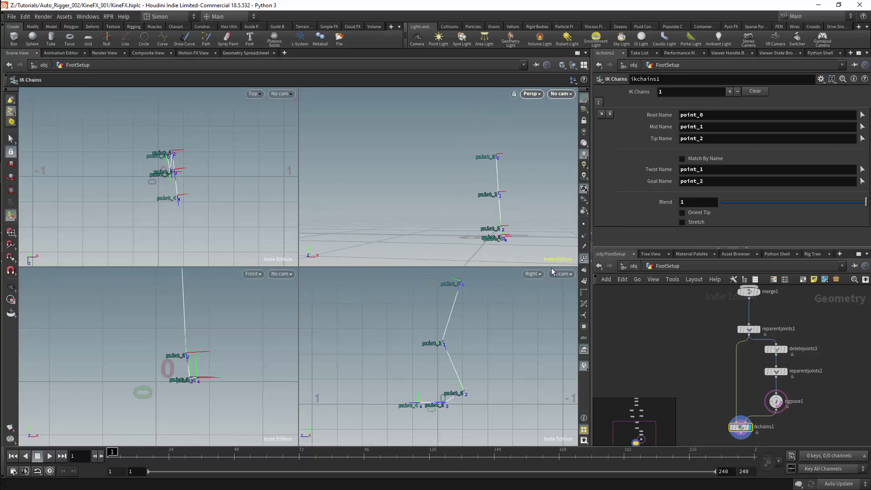
click(775, 401)
key(Return)
click(512, 226)
drag(512, 226, 439, 185)
click(489, 193)
click(502, 194)
mouse_move(503, 198)
mouse_down()
mouse_move(491, 195)
mouse_move(494, 207)
mouse_up()
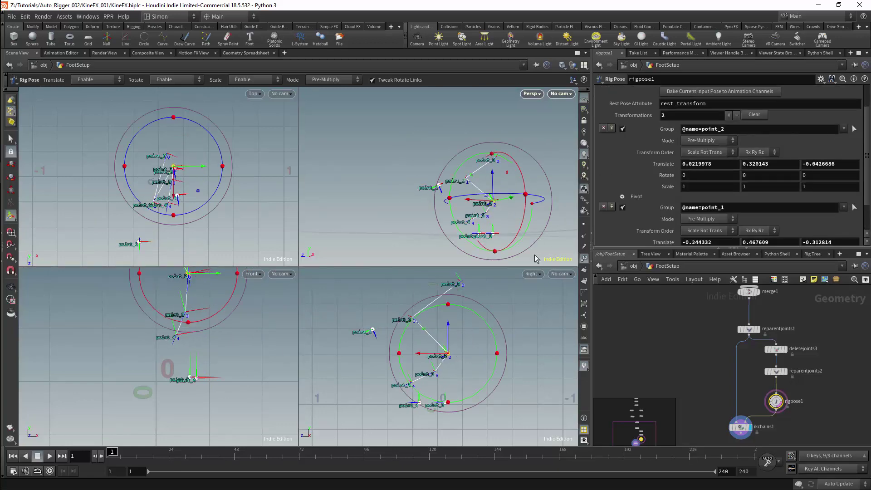
Step: Move the rigpose1 and ikchains1 nodes away from reparentjoints2 to make room in the network
middle_drag(811, 363, 771, 336)
drag(776, 360, 689, 402)
drag(736, 375, 696, 403)
alt+drag(511, 192, 486, 199)
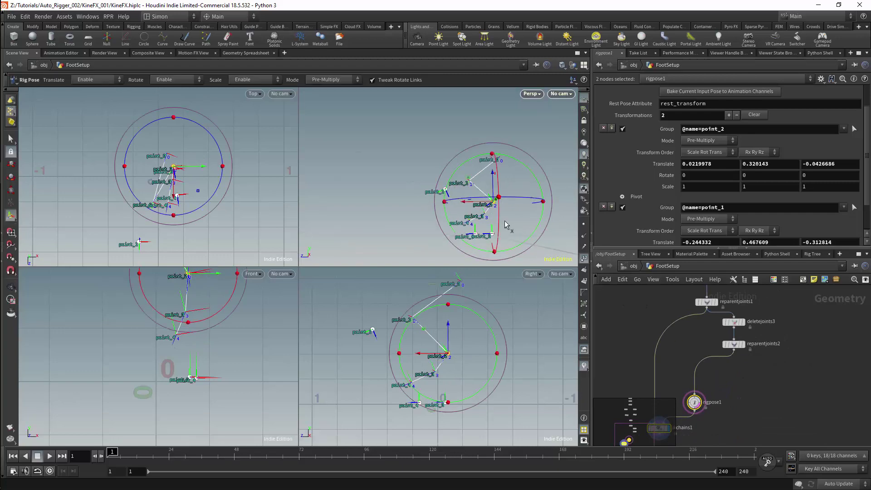
Step: Add a second Delete Joints node as a separate branch fed by reparentjoints2
scroll(751, 362, up, 1)
middle_drag(752, 361, 679, 351)
click(658, 330)
key(Tab)
text(dele)
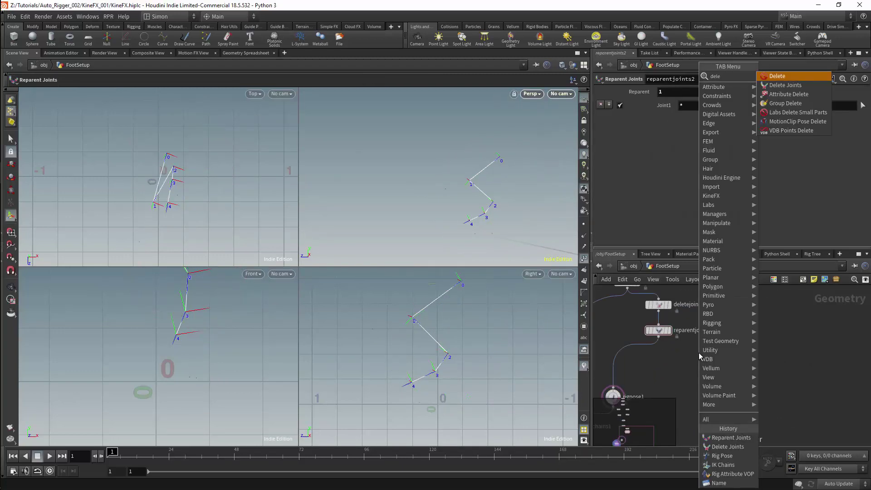
key(Down)
key(Return)
click(689, 356)
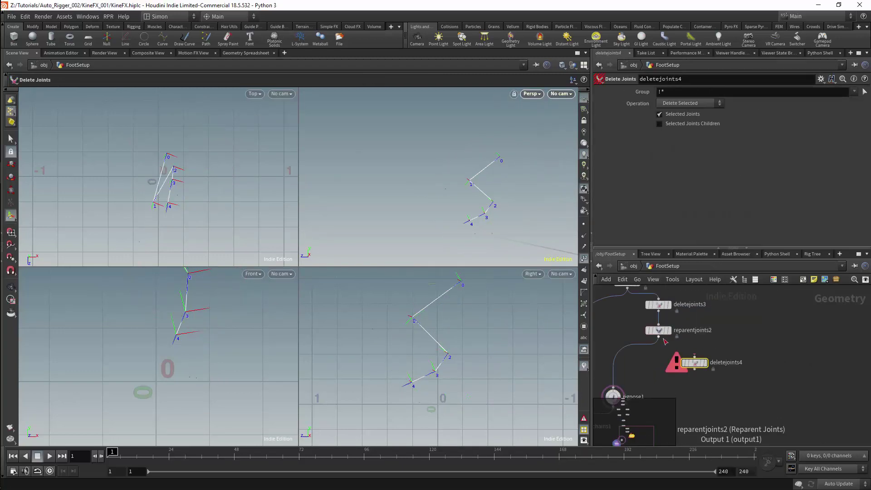
click(691, 357)
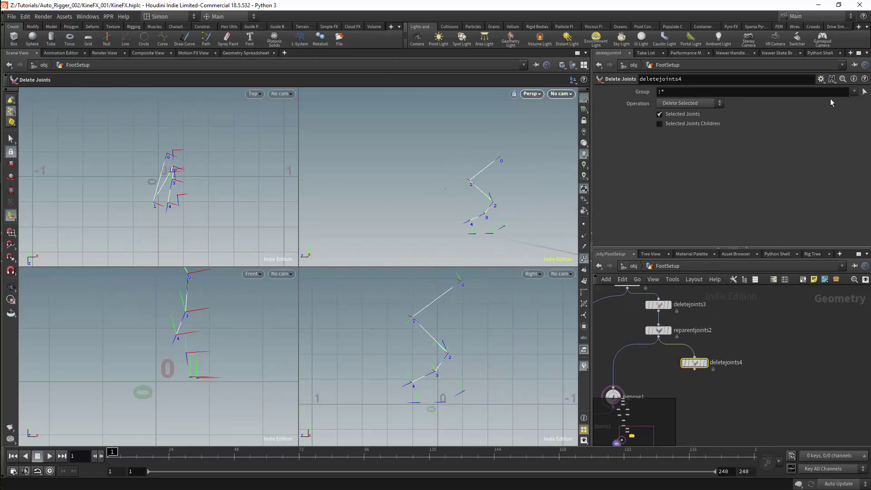
Step: Set deletejoints4 to remove the ankle joint, point_2
click(864, 91)
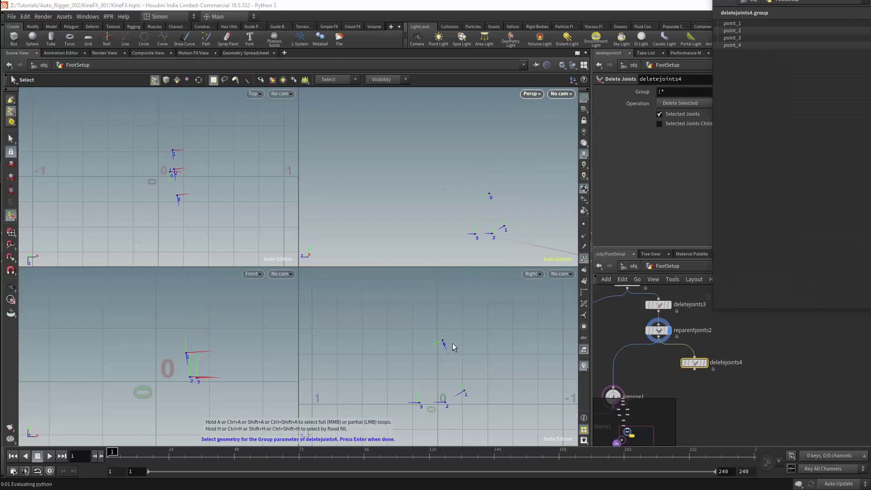
click(464, 392)
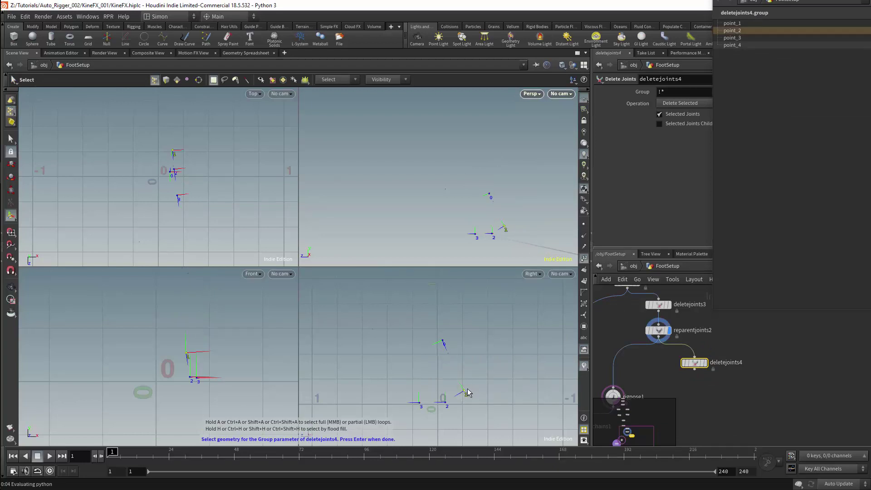
key(Return)
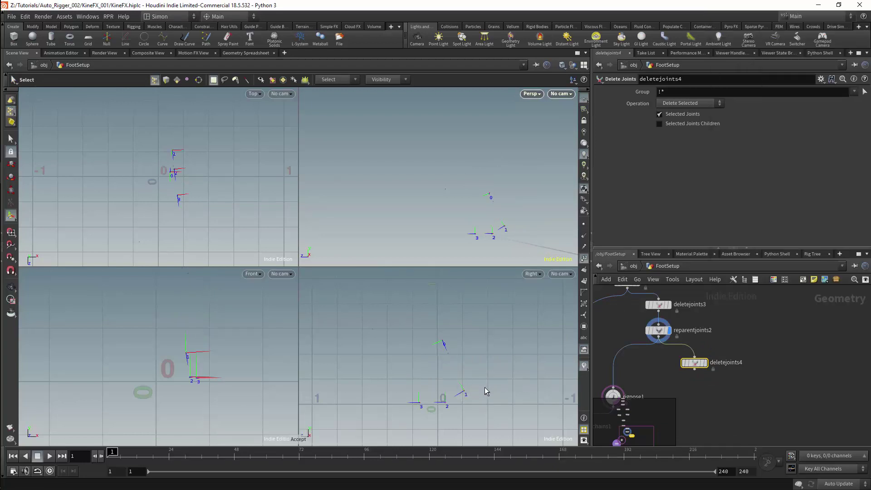
Step: Add a Name node and wire it below deletejoints4
key(Tab)
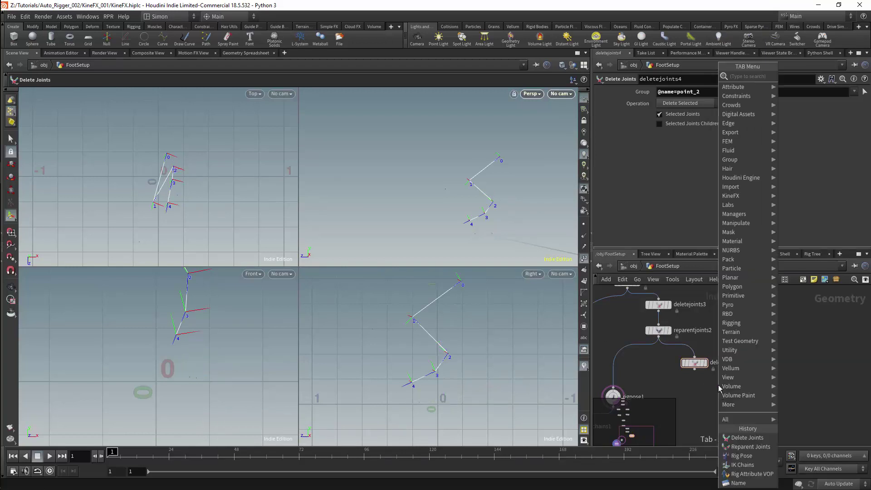
click(738, 483)
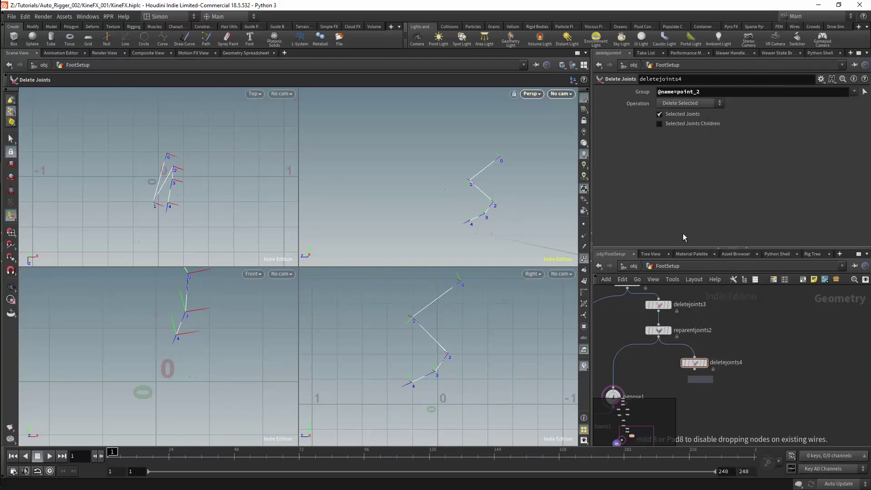
click(694, 385)
click(695, 368)
click(695, 380)
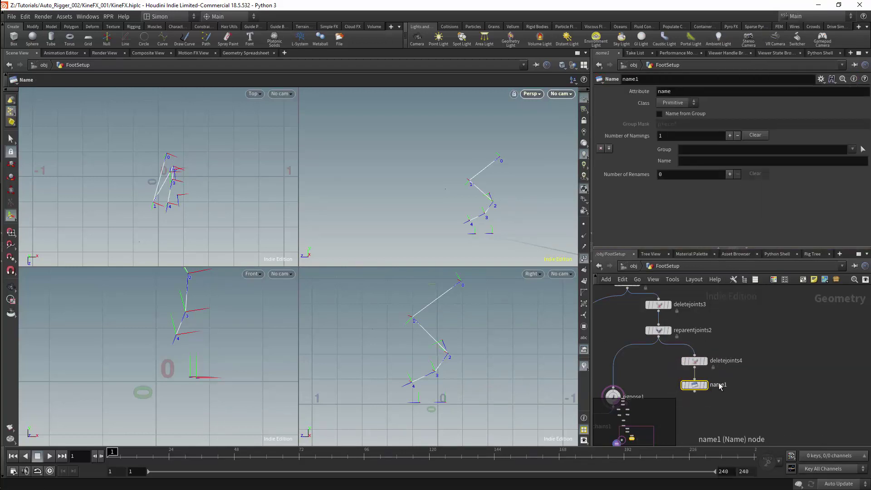
Step: Display the Name node and set its name value to Leg
click(704, 385)
click(682, 161)
text(Leg)
key(Return)
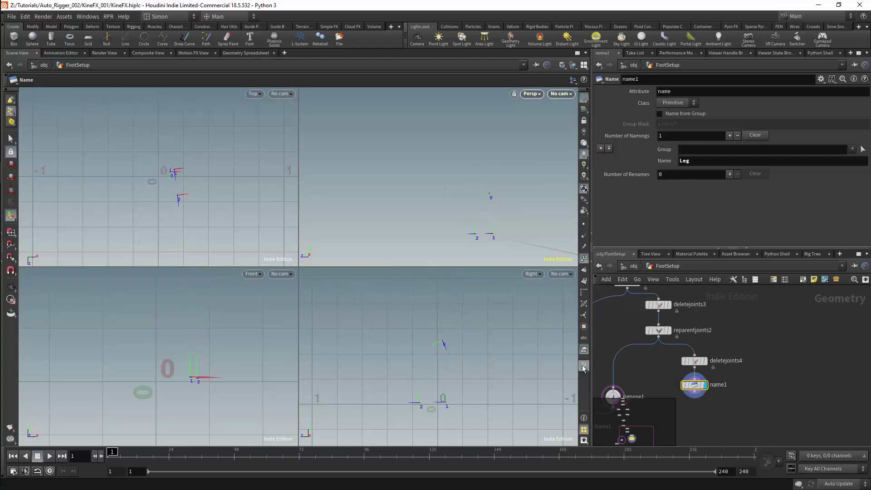
Step: Turn on the name visualizer and set the name1 node's class to Point
click(584, 366)
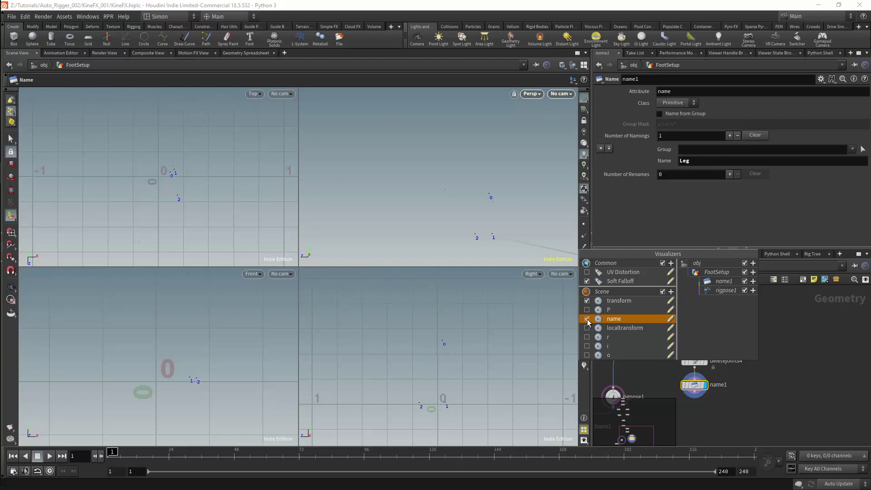
click(584, 363)
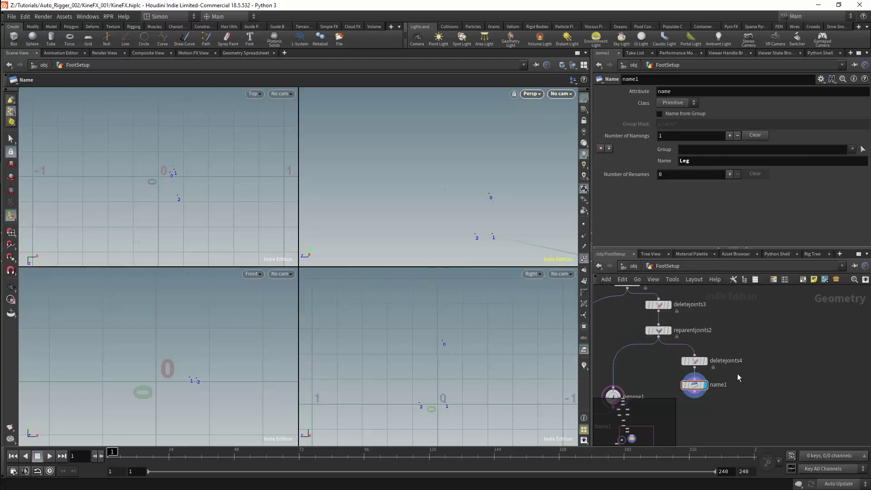
click(584, 362)
alt+drag(505, 222, 495, 229)
alt+middle_drag(459, 367, 473, 336)
alt+right_drag(473, 335, 530, 315)
click(665, 104)
click(668, 121)
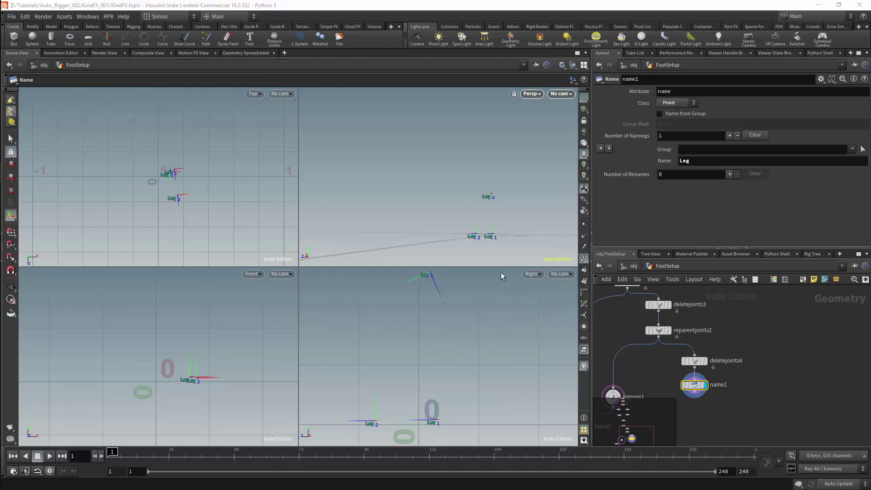
Step: Switch deletejoints4 to Delete Non-Selected so that only joint point_2 is kept for naming
click(694, 361)
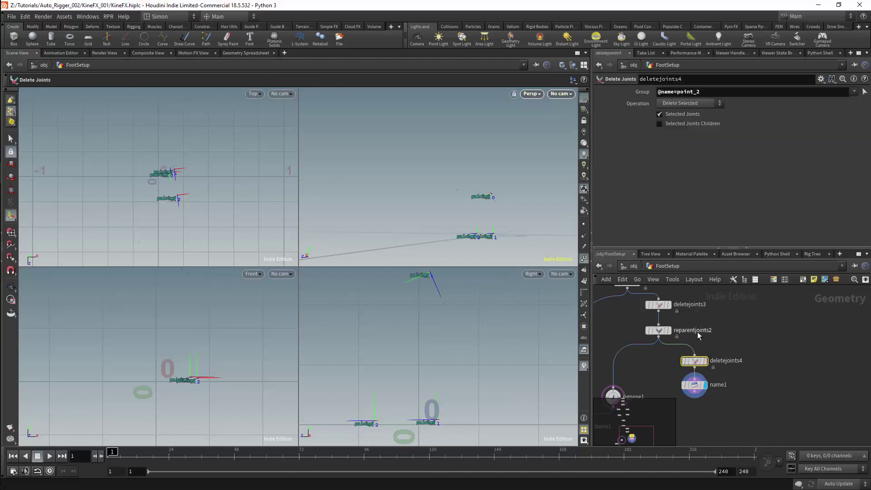
click(703, 106)
click(693, 123)
alt+drag(517, 207, 531, 192)
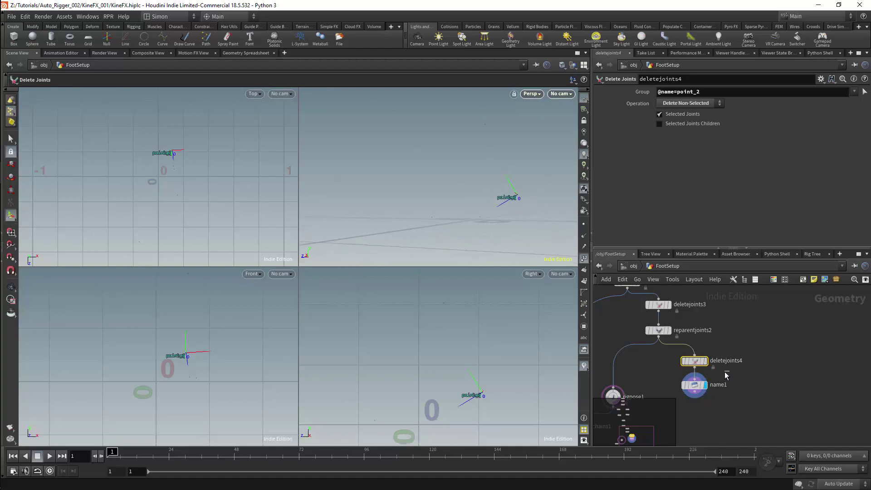
click(694, 384)
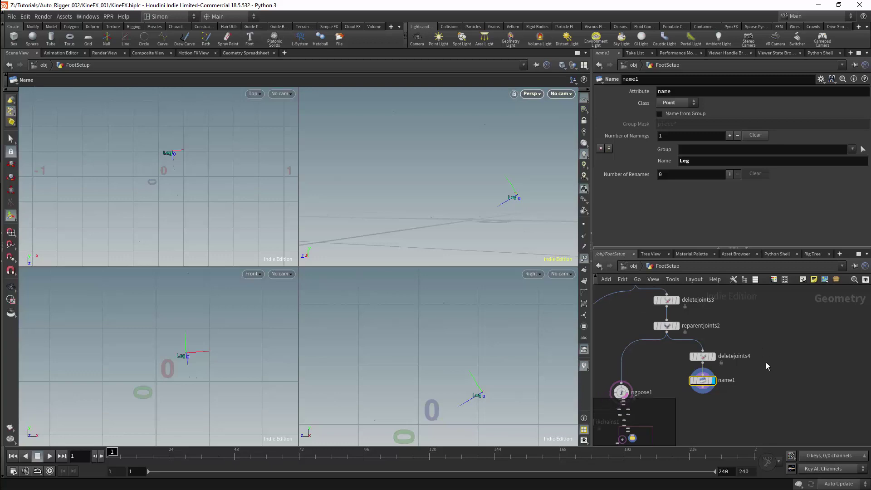
Step: Place an Add node in the empty area beside name1
key(Tab)
text(add)
key(Return)
click(783, 363)
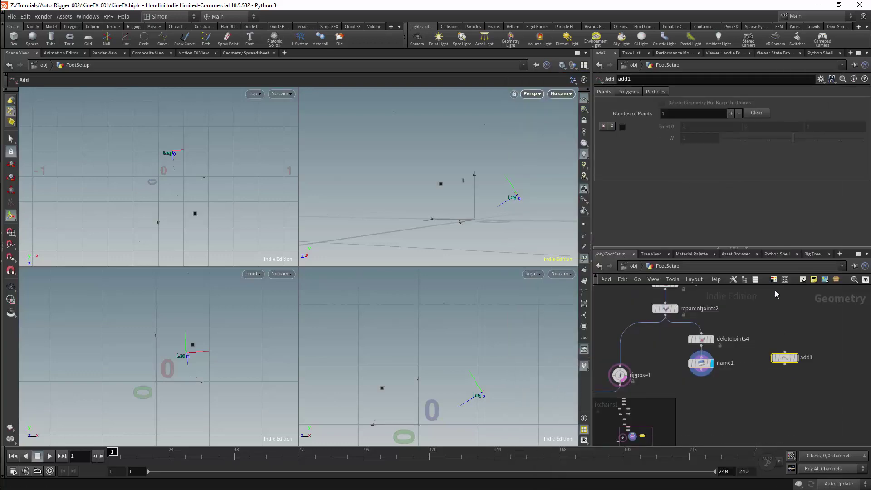
Step: Set the Add node's number of points to 3 and enable all three points
double_click(667, 112)
text(3)
key(Return)
click(623, 127)
click(622, 149)
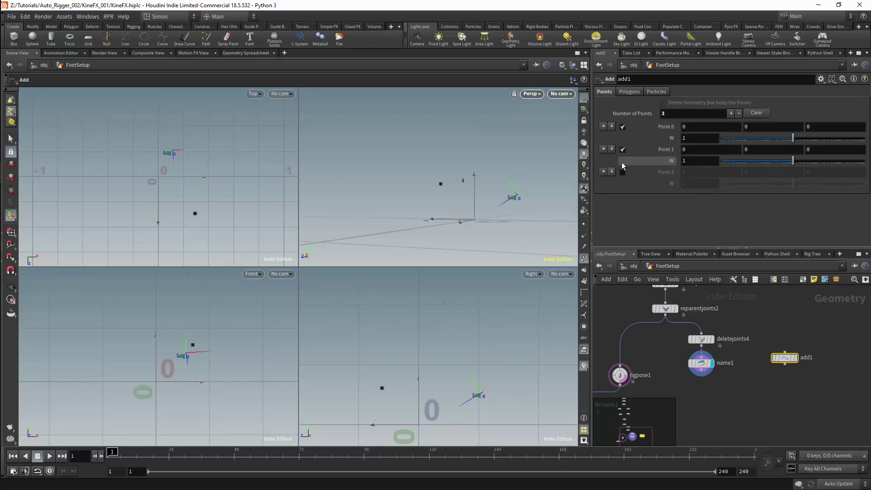
click(622, 172)
Step: Add a Rig Doctor node and wire it below add1
key(Tab)
text(ri)
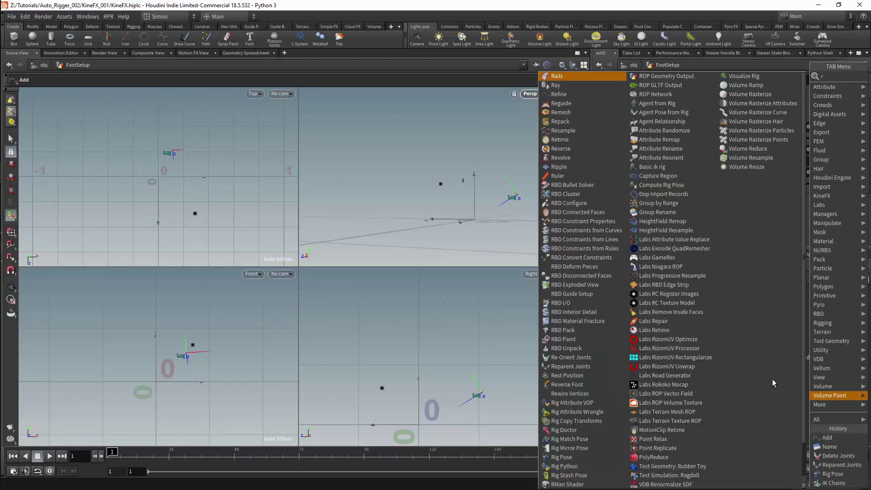
click(746, 112)
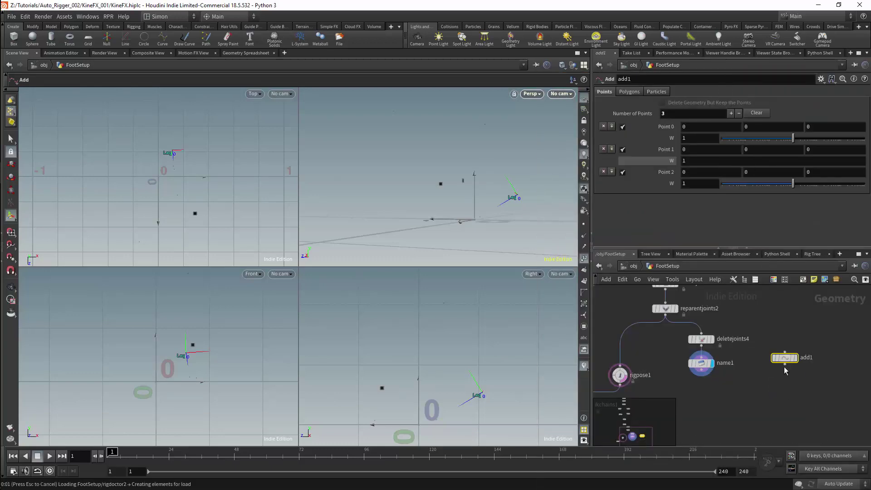
click(786, 389)
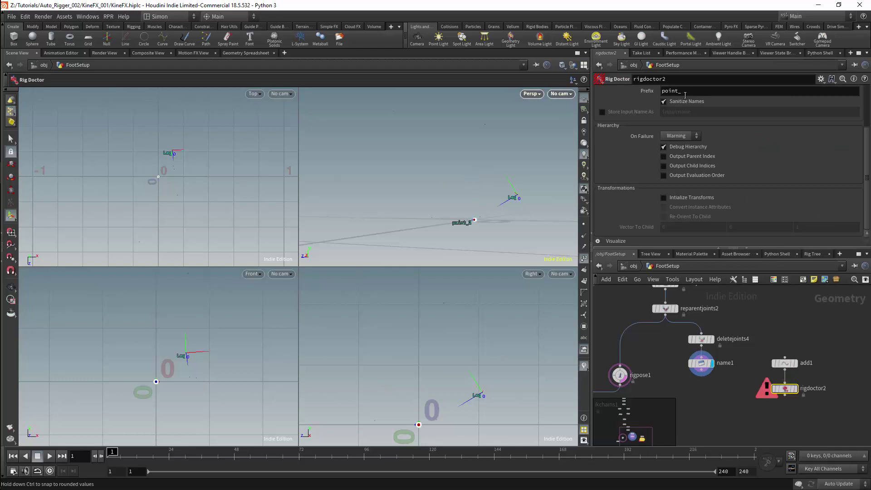
Step: Set the Rig Doctor's name prefix to Offset and enable Initialize Transforms
click(626, 93)
text(0ffset)
key(Return)
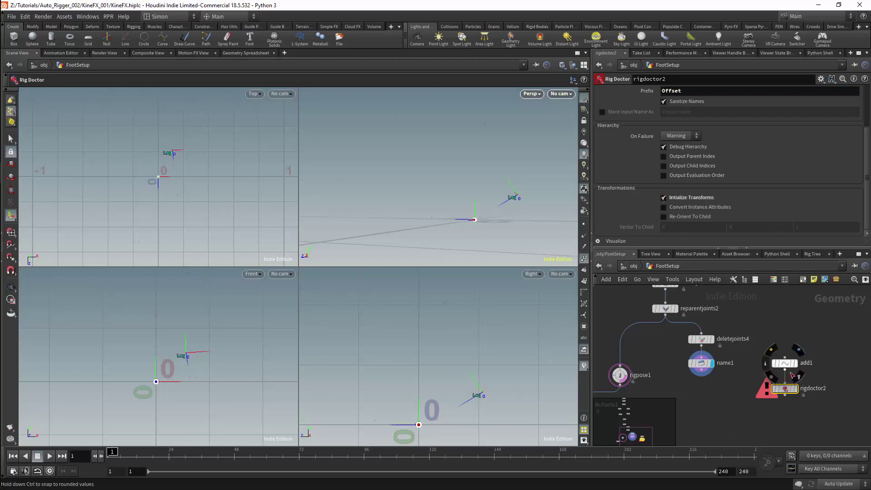
Step: Add a Merge node below both branches and connect name1 and rigdoctor2 to it
key(Tab)
text(merge)
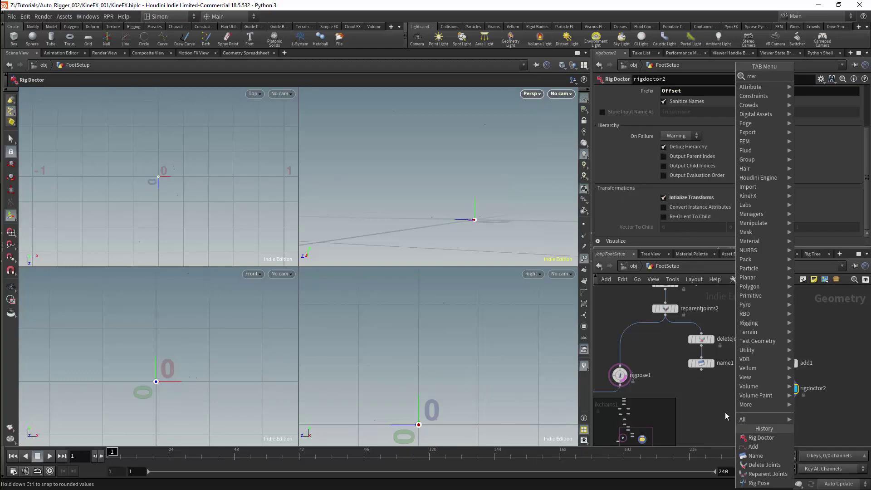
key(Return)
click(732, 404)
click(702, 369)
click(729, 399)
click(784, 396)
click(736, 399)
drag(735, 411, 734, 415)
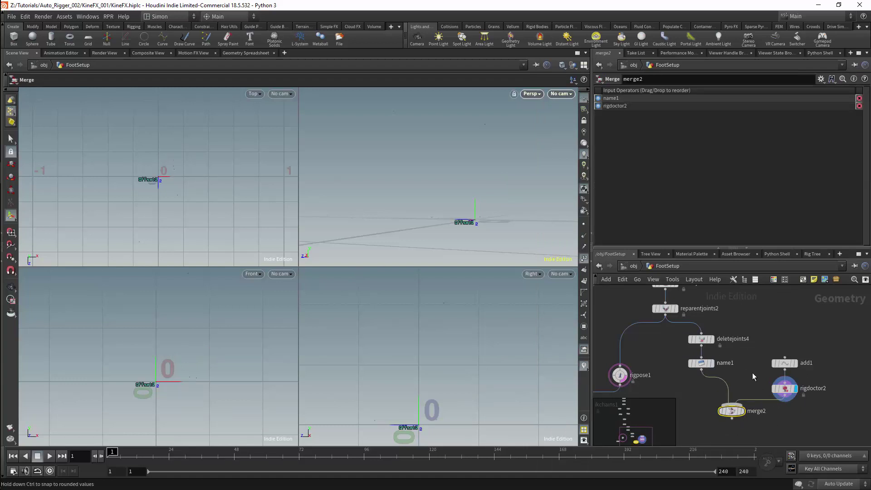
Step: Show the reparentjoints1 skeleton as a template for reference
alt+drag(463, 186, 536, 204)
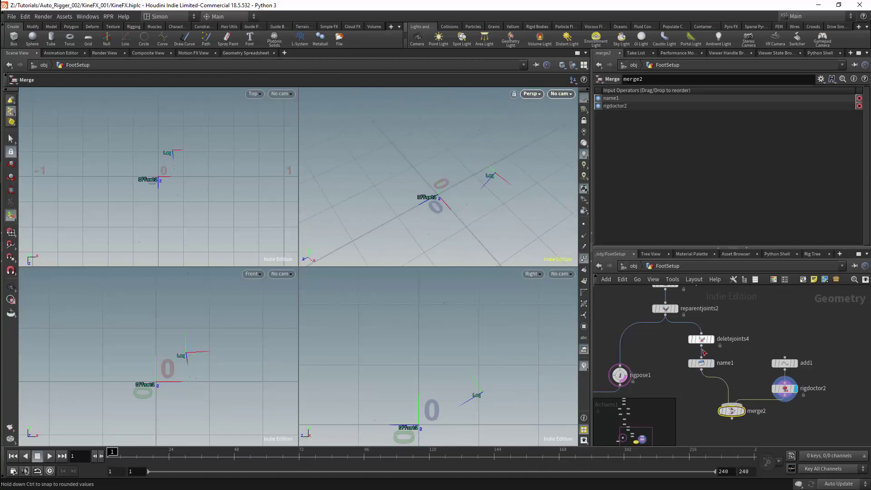
click(676, 313)
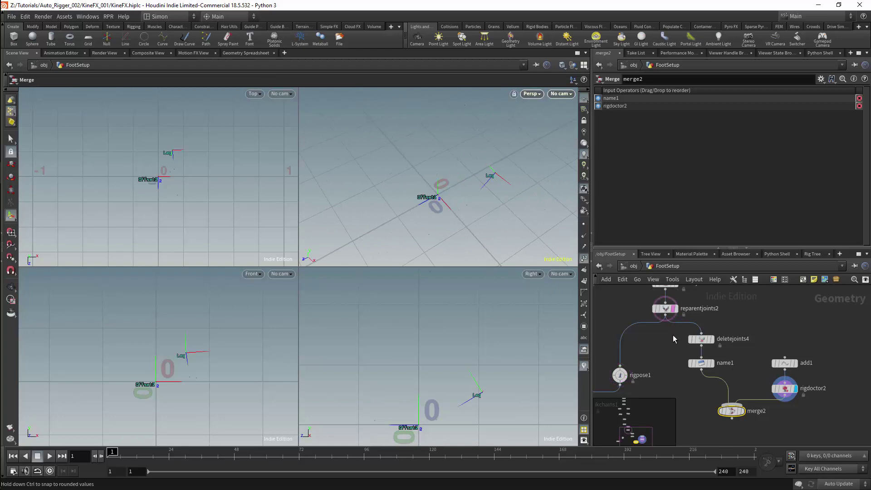
scroll(703, 336, down, 5)
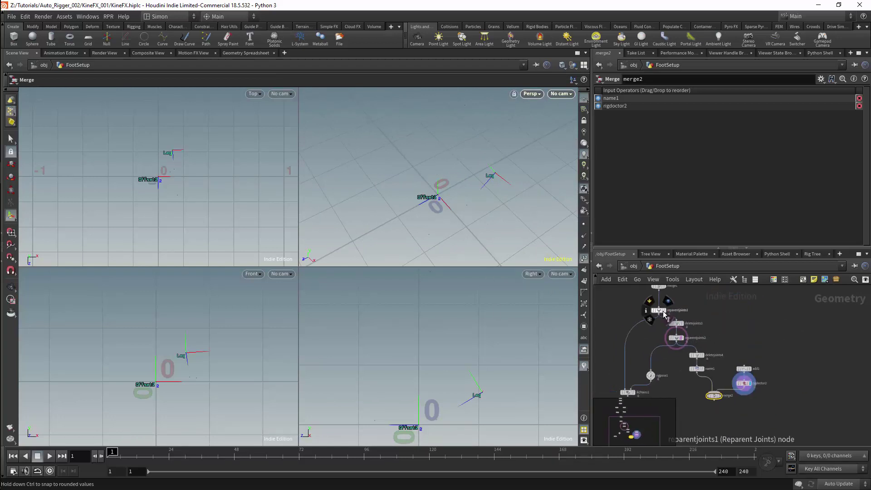
click(668, 321)
Step: Position add1's points around the foot: point 0 at about (0.19, 0, -0.23), point 2 at about (0.29, 0, -0.09), point 1 near the origin
click(744, 369)
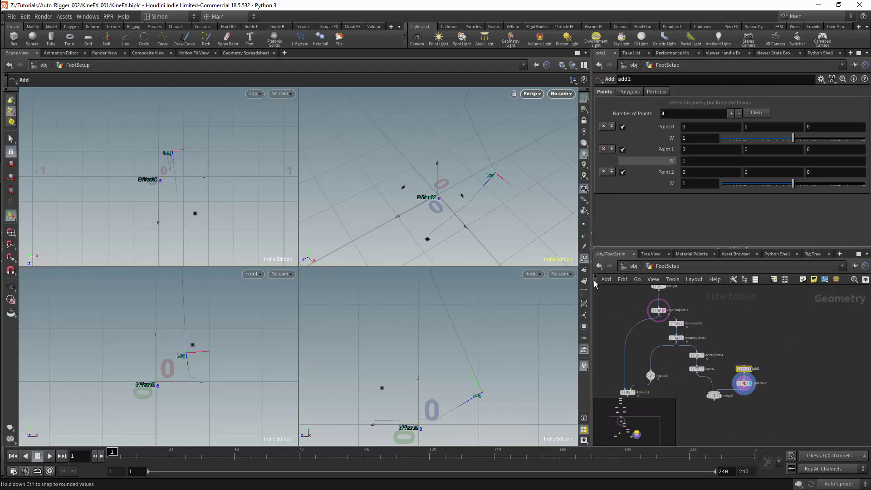
drag(444, 196, 507, 208)
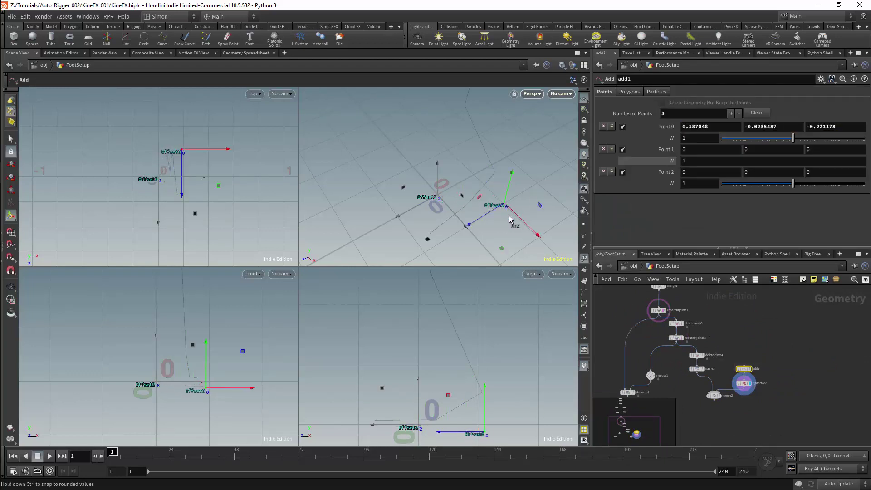
drag(482, 431, 484, 424)
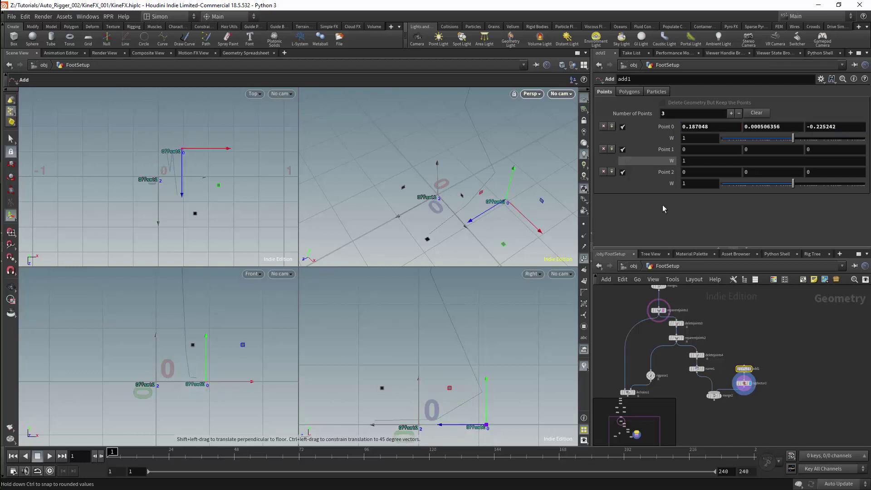
drag(438, 195, 476, 245)
drag(228, 421, 231, 382)
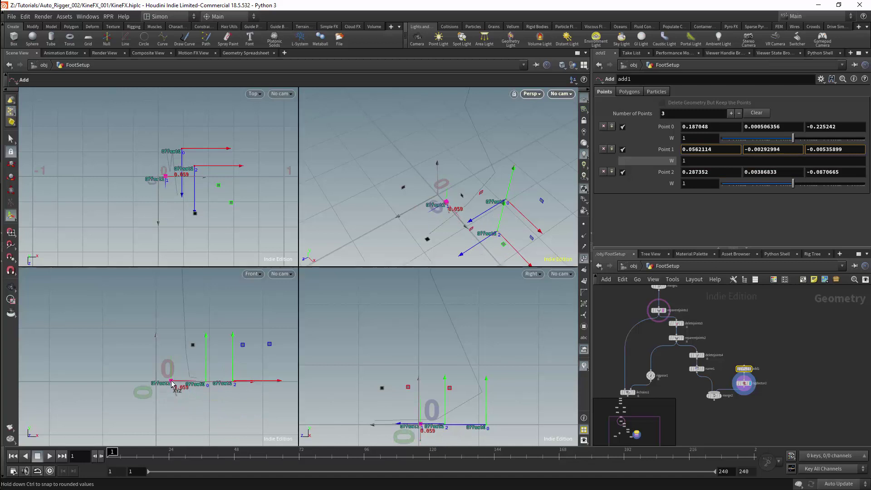
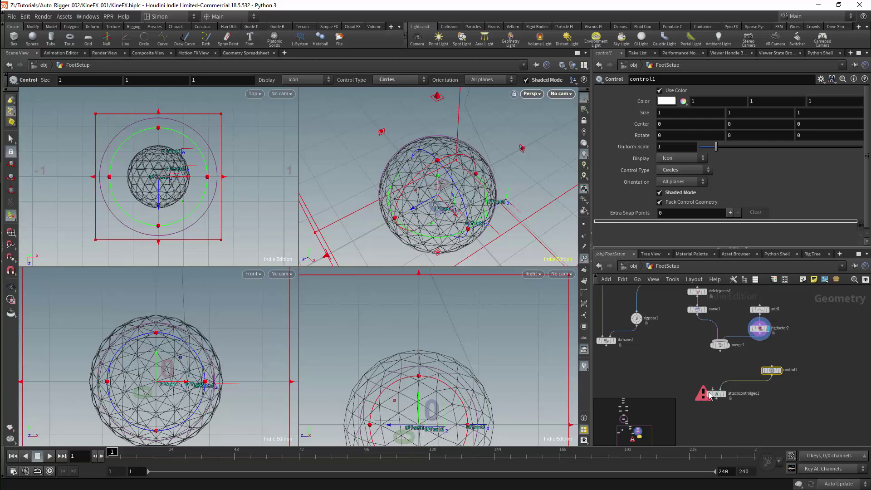
Step: Connect merge2 to the first input of attachcontrolgeo1 and display attachcontrolgeo1
click(720, 350)
click(713, 388)
click(724, 393)
drag(718, 394, 722, 386)
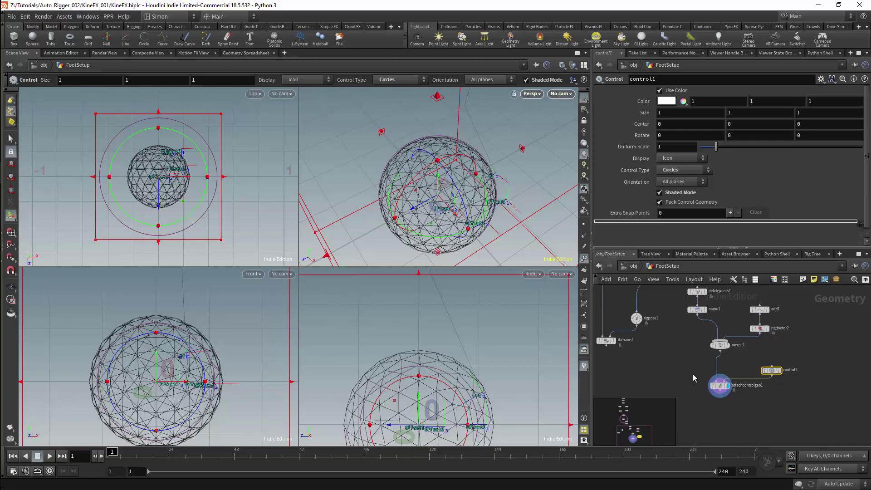
Step: Add one control entry to attachcontrolgeo1 and set its group to * for all joints
click(721, 385)
click(730, 112)
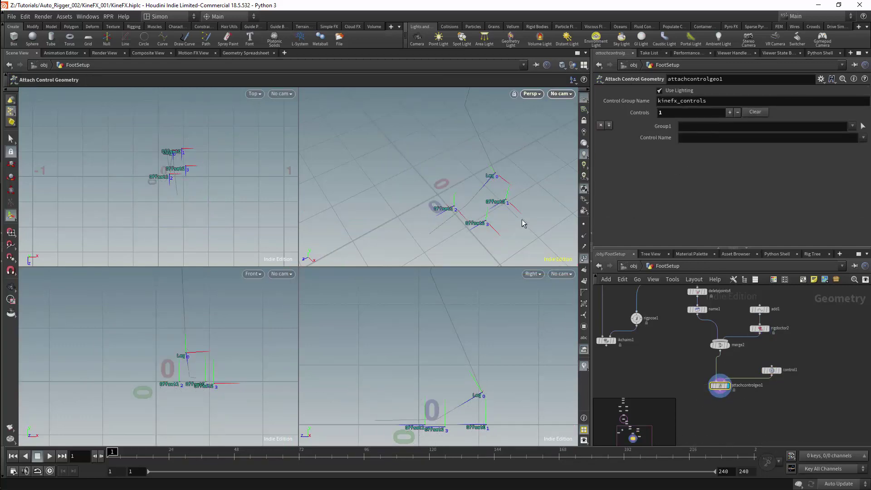
click(835, 126)
text(*)
key(Return)
Step: Insert a Name node between control1 and attachcontrolgeo1, and set control1's uniform scale to 0.06
key(Tab)
text(name)
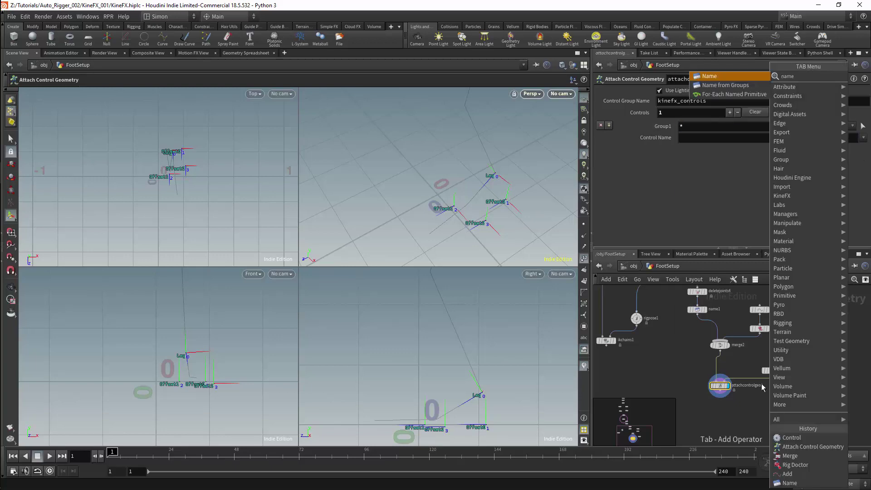
key(Return)
click(770, 384)
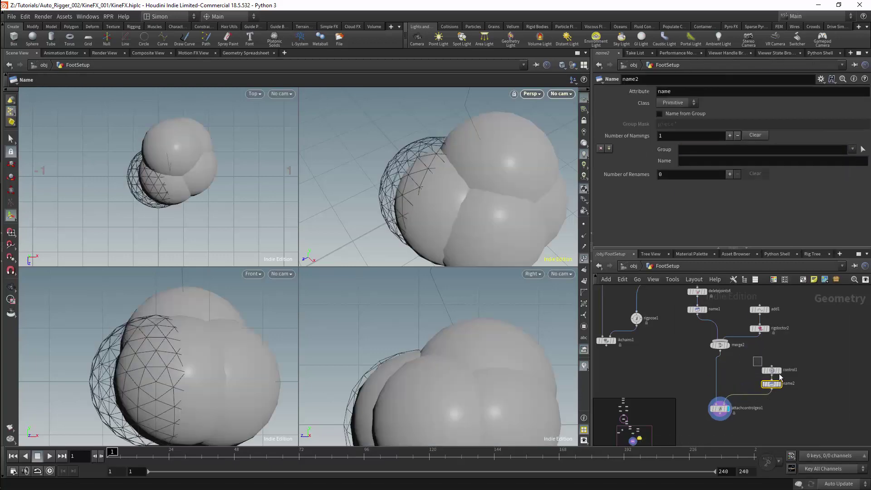
click(771, 371)
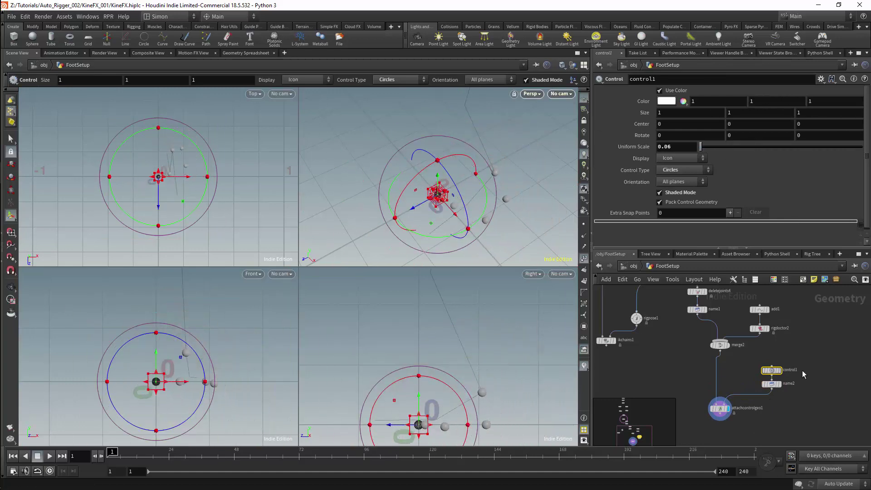
Step: Set the name value of name2 to Sphere
click(771, 384)
click(709, 160)
text(Sphere)
key(Return)
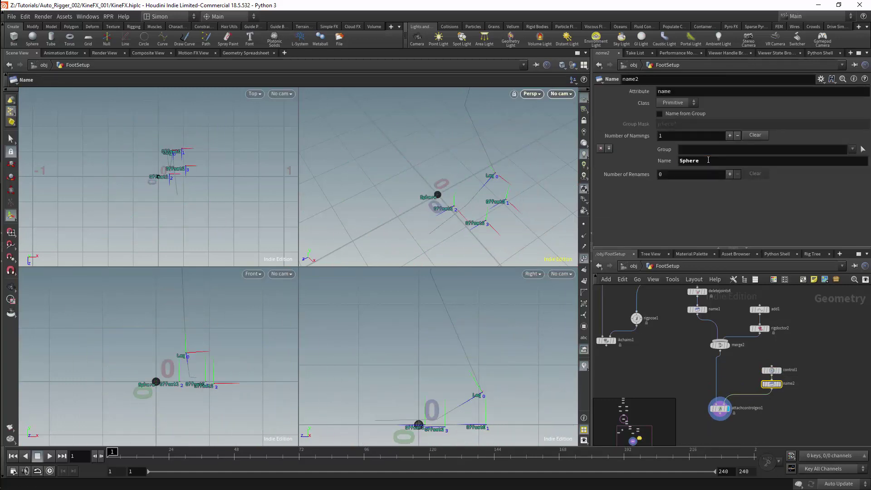
Step: Choose Sphere as the control name in attachcontrolgeo1
click(720, 408)
click(853, 139)
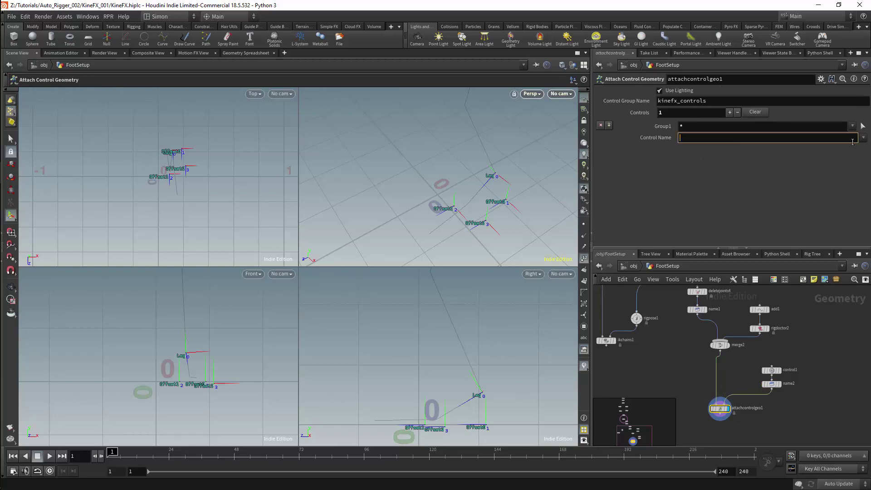
click(863, 138)
click(855, 150)
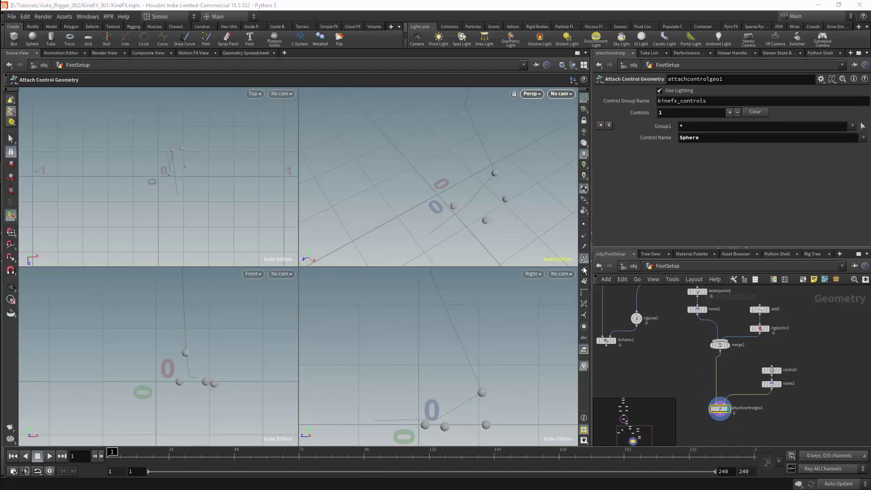
drag(484, 200, 521, 225)
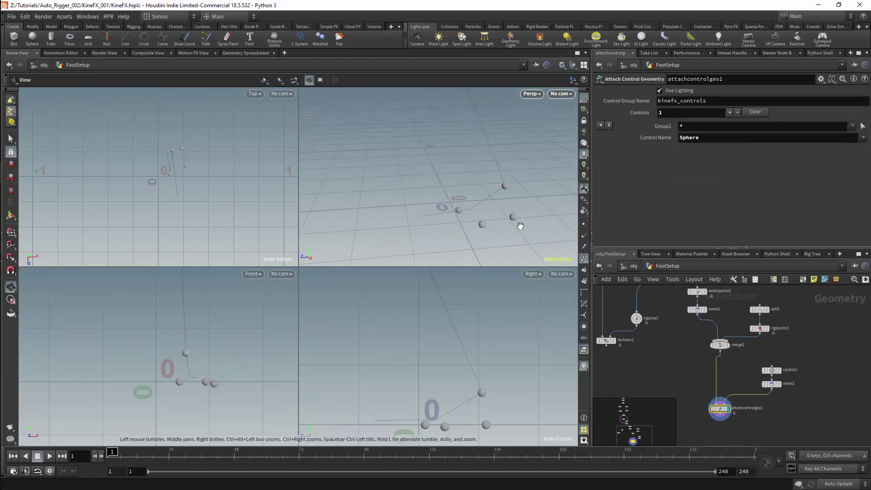
scroll(701, 363, down, 3)
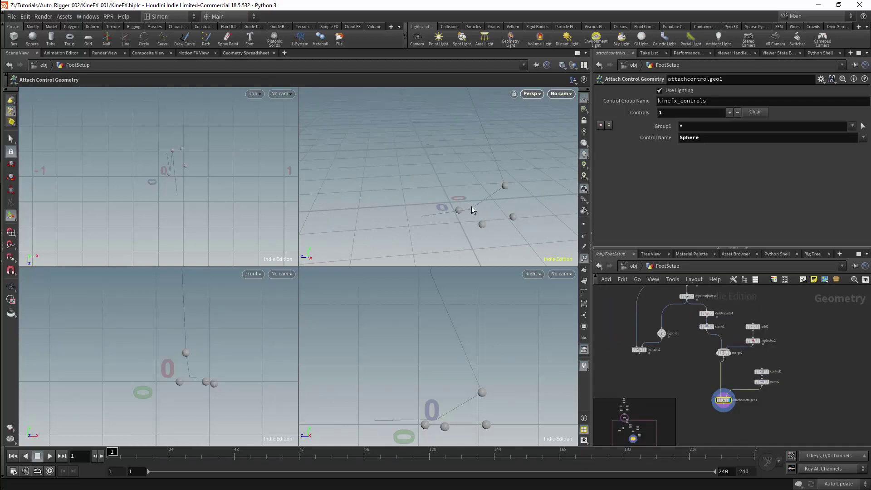
key(Escape)
drag(486, 207, 523, 247)
key(Return)
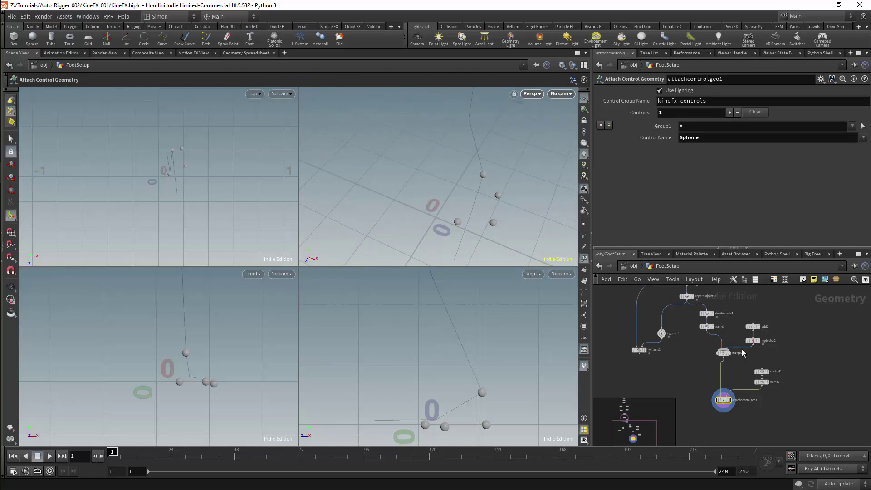
Step: Connect reparentjoints2 to merge2 and move it to the first place in the input order
mouse_move(723, 355)
drag(689, 303, 725, 365)
click(736, 368)
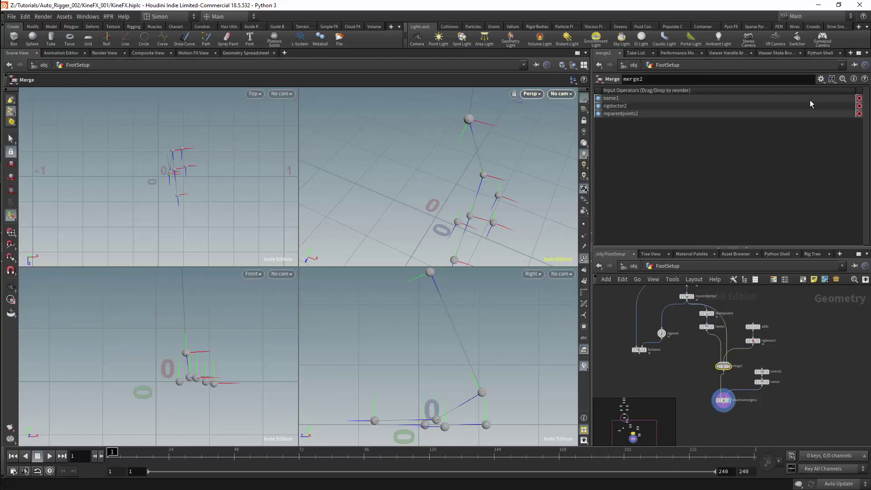
drag(600, 115, 601, 99)
Step: Shift the name1 branch and the add1–rigdoctor2 branch apart above merge2 to tidy the network layout
drag(726, 305, 734, 337)
drag(782, 317, 745, 350)
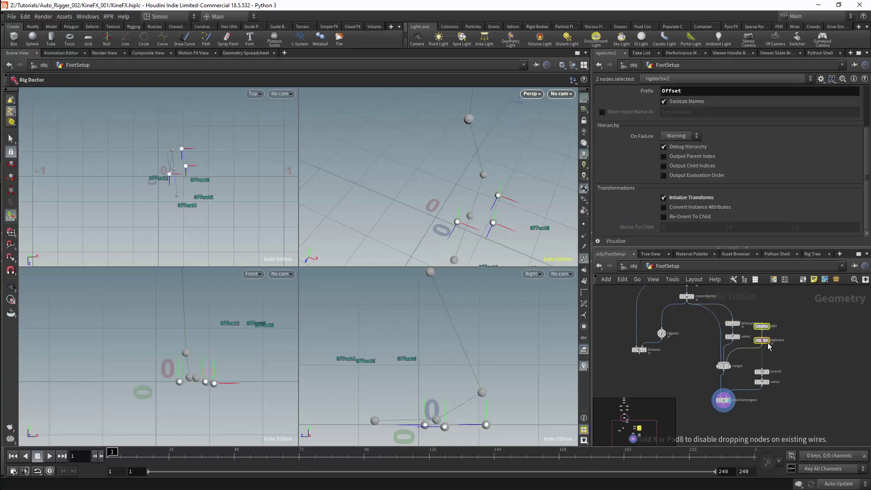
alt+drag(477, 213, 453, 197)
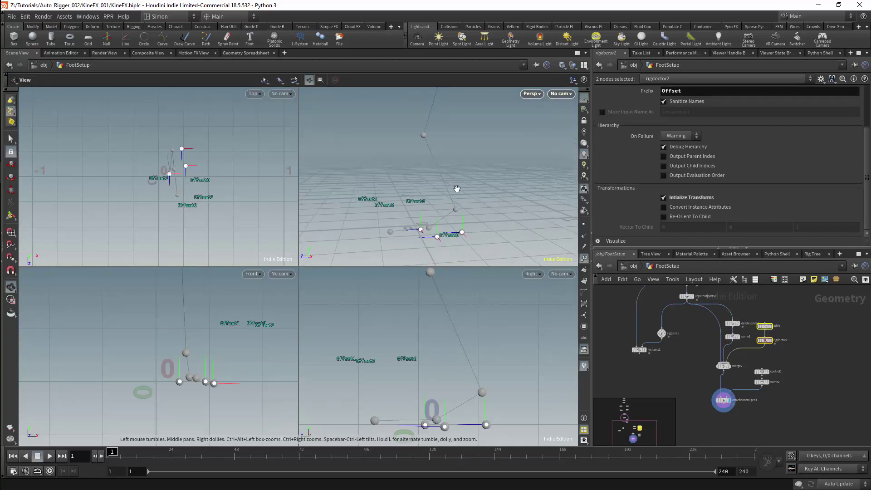
click(731, 398)
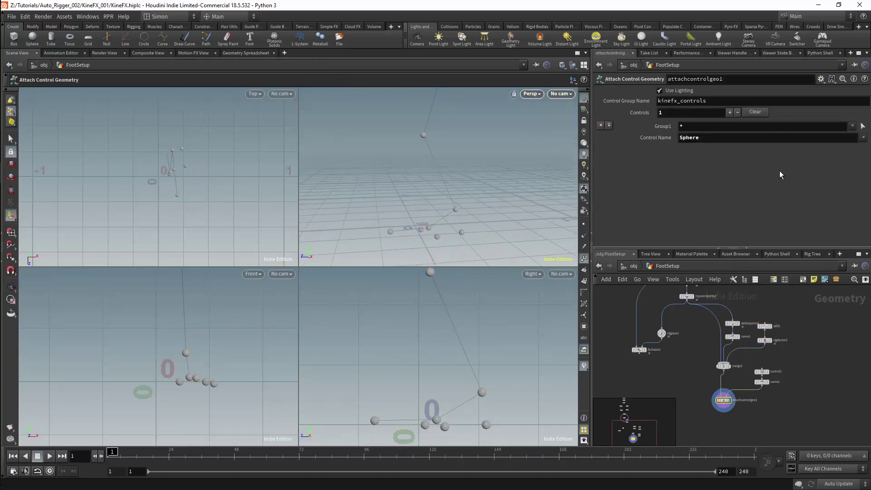
click(863, 126)
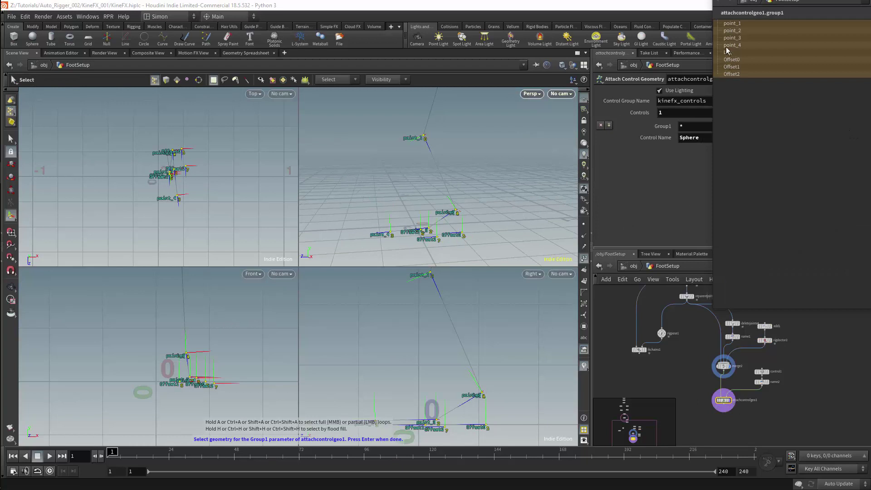
click(733, 31)
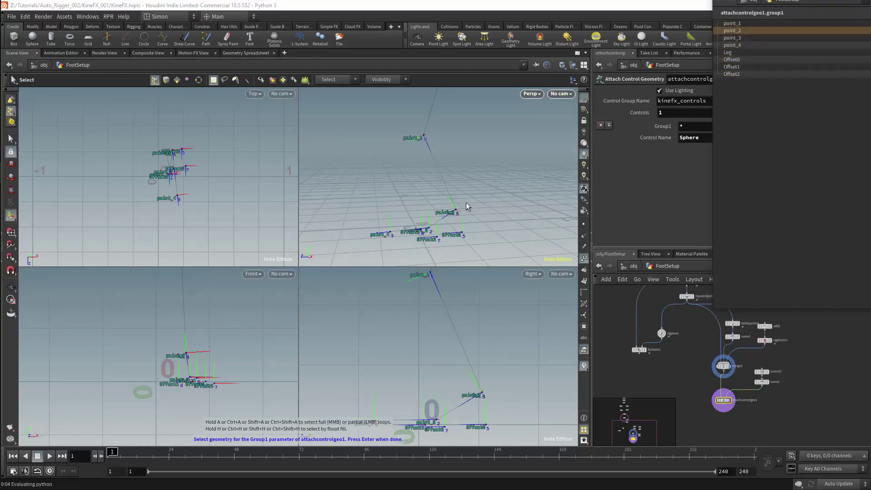
scroll(453, 209, up, 5)
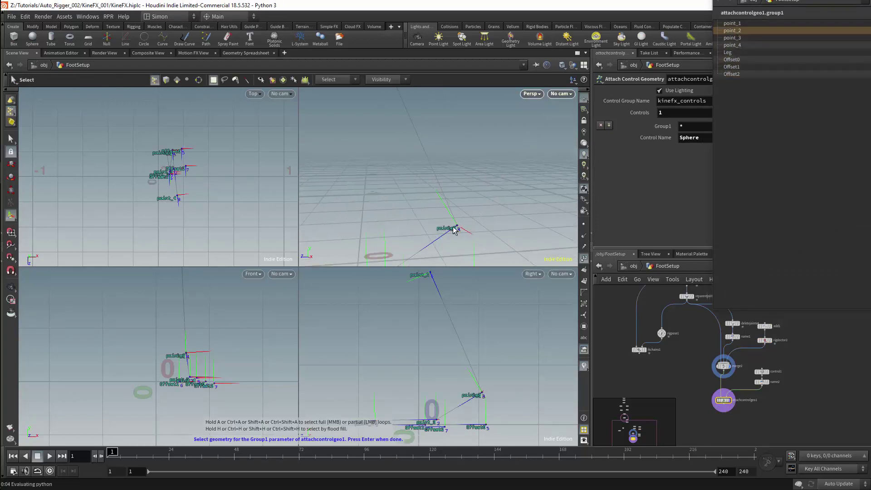
key(Return)
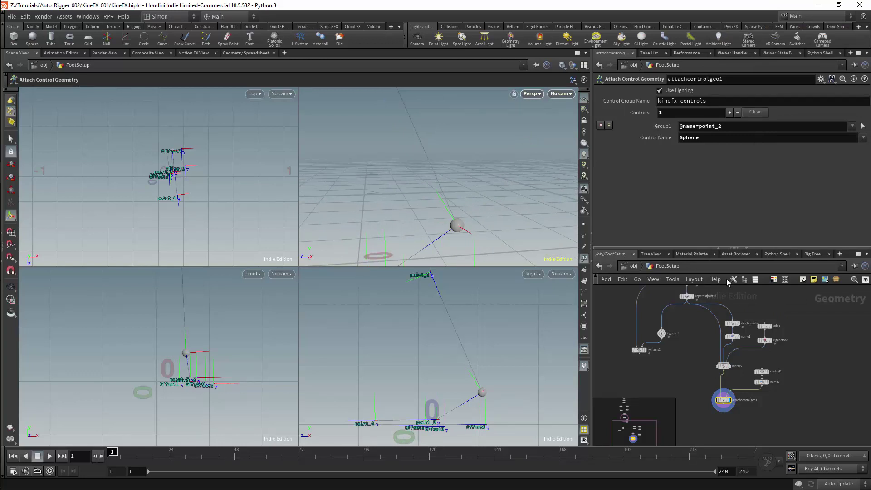
click(679, 127)
text(!)
key(Return)
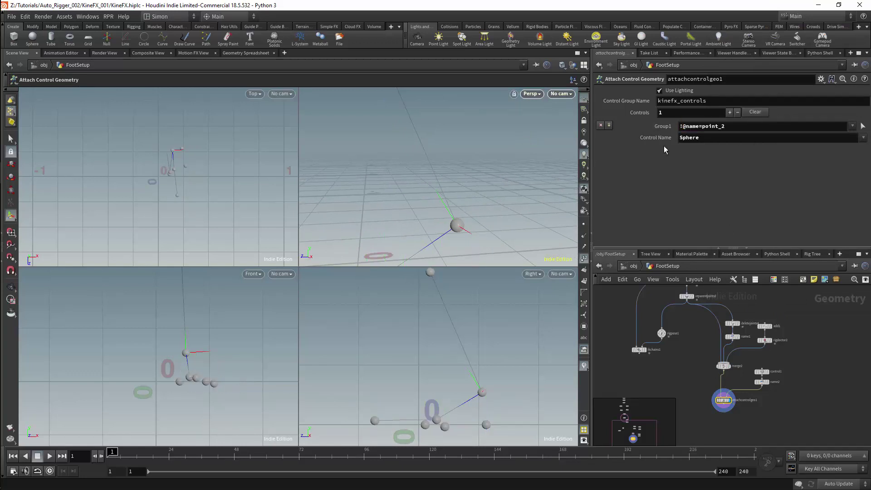
scroll(477, 181, down, 3)
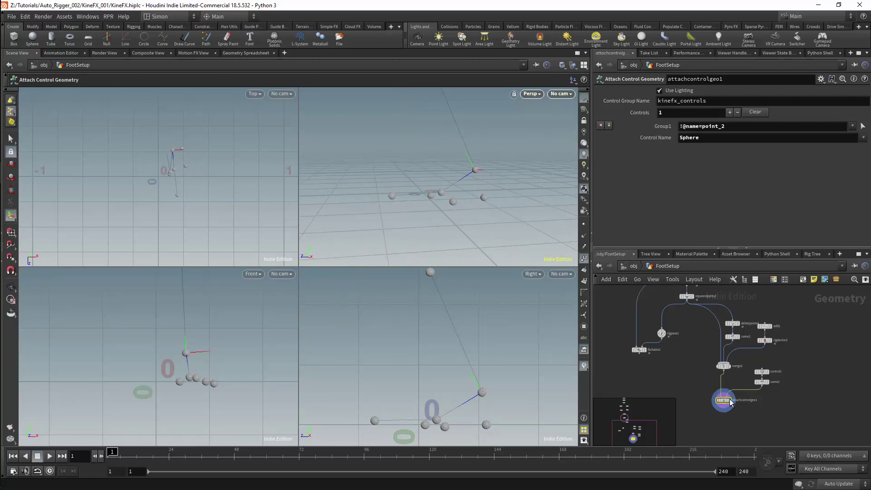
Step: Add a Reparent Joints node below attachcontrolgeo1 and make it the displayed node
key(Tab)
text(re)
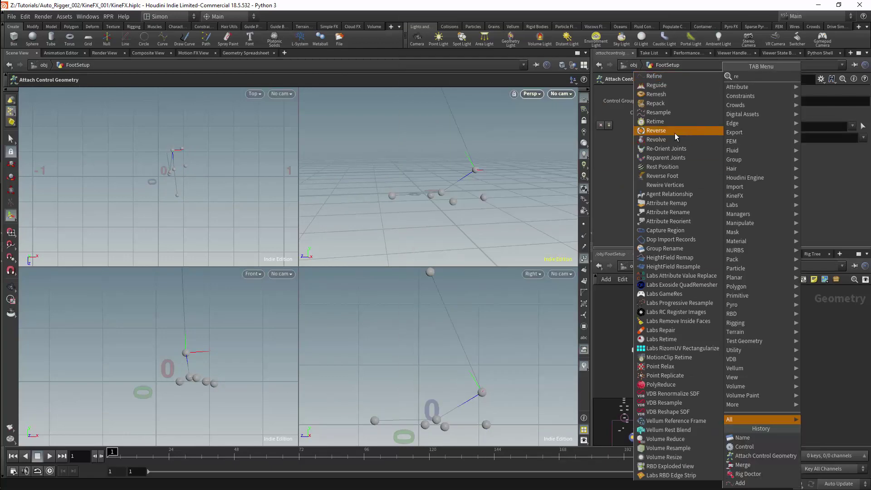
click(666, 158)
click(725, 397)
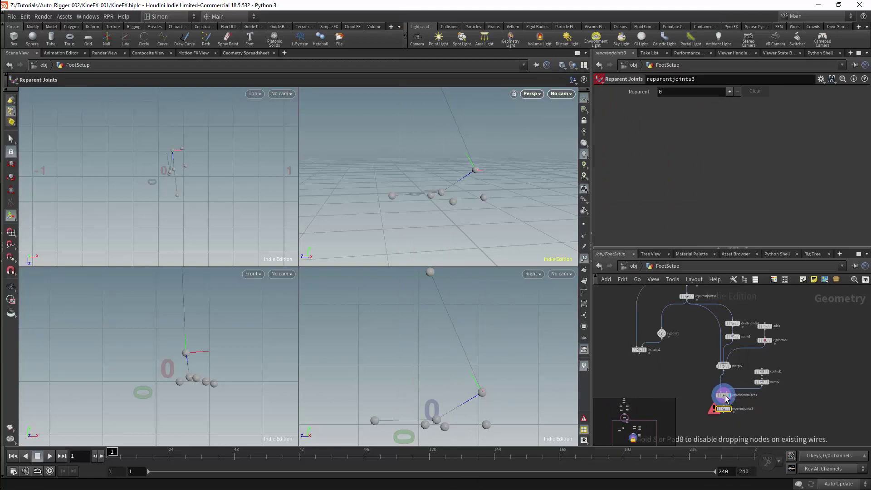
click(724, 392)
drag(725, 397, 725, 405)
click(723, 405)
click(730, 408)
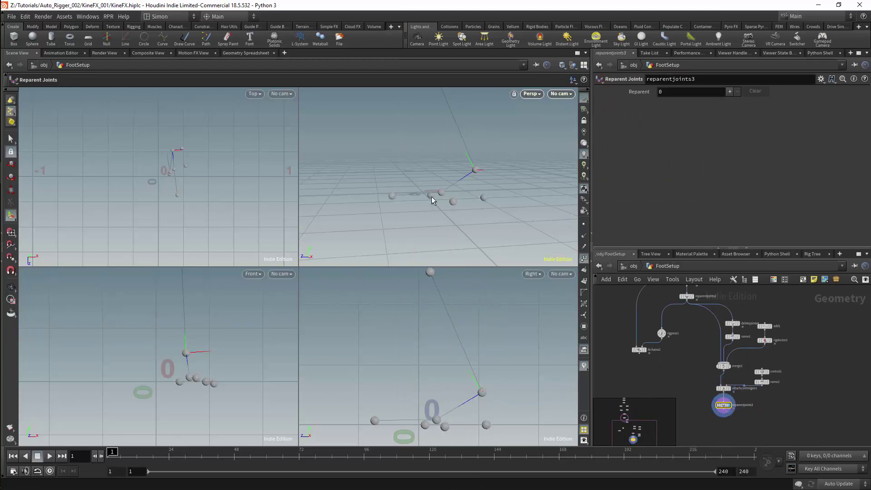
Step: Add a reparent entry in reparentjoints3 with Offset0 as the joint and Leg as its parent
click(730, 92)
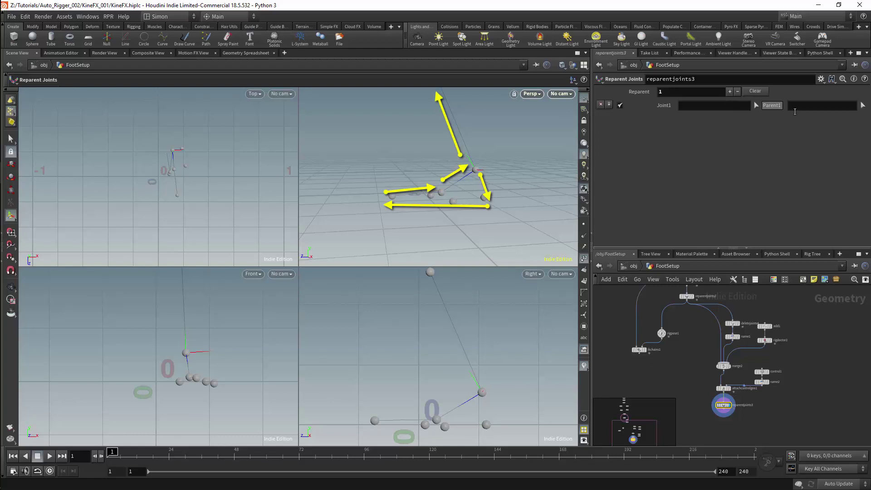
click(862, 105)
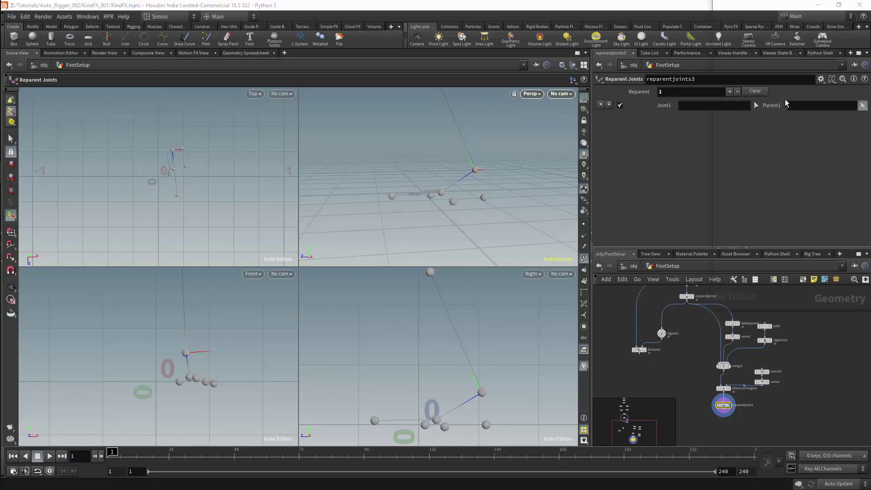
click(729, 54)
key(Return)
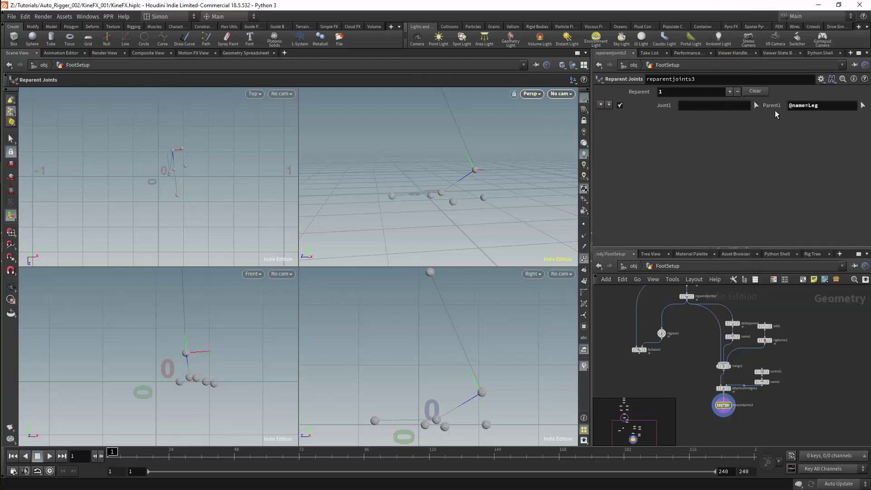
click(756, 106)
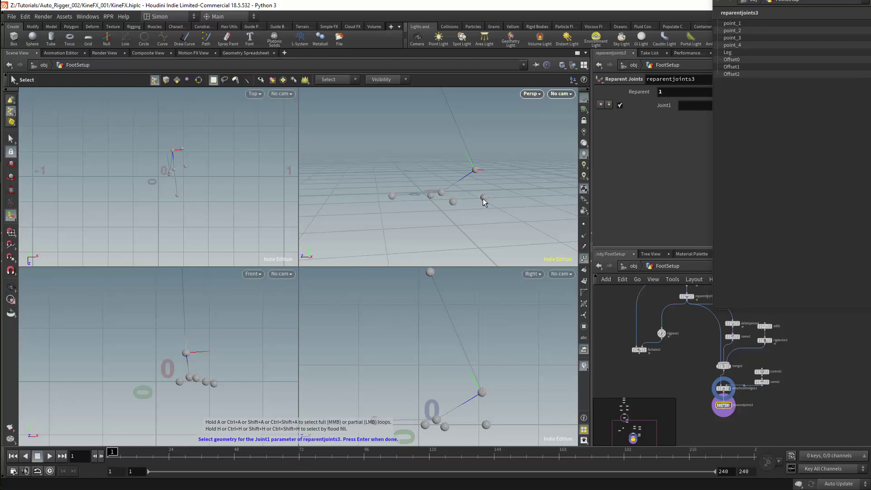
click(485, 197)
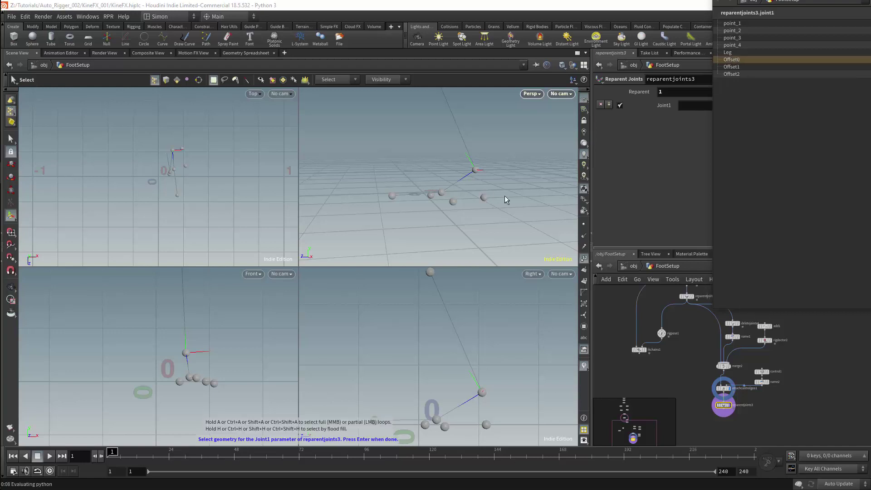
key(Return)
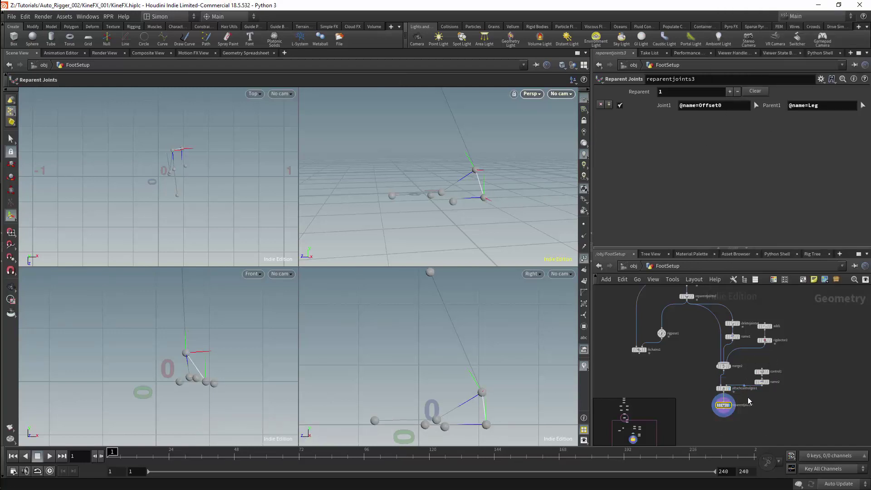
Step: Rewire reparentjoints3 so it sits between merge2 and attachcontrolgeo1
mouse_move(724, 371)
mouse_down()
mouse_move(724, 401)
mouse_move(721, 383)
mouse_up()
drag(724, 399, 721, 381)
key(ctrl+z)
key(Escape)
Step: Move point 0 of add1 along X to about 0.117, beneath the Leg joint
drag(507, 220, 542, 156)
right_drag(542, 155, 436, 179)
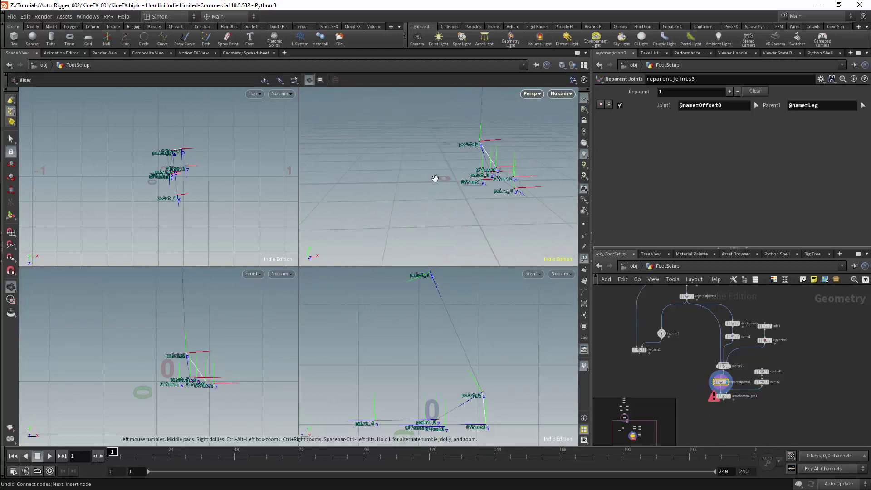
right_drag(503, 159, 536, 171)
click(766, 326)
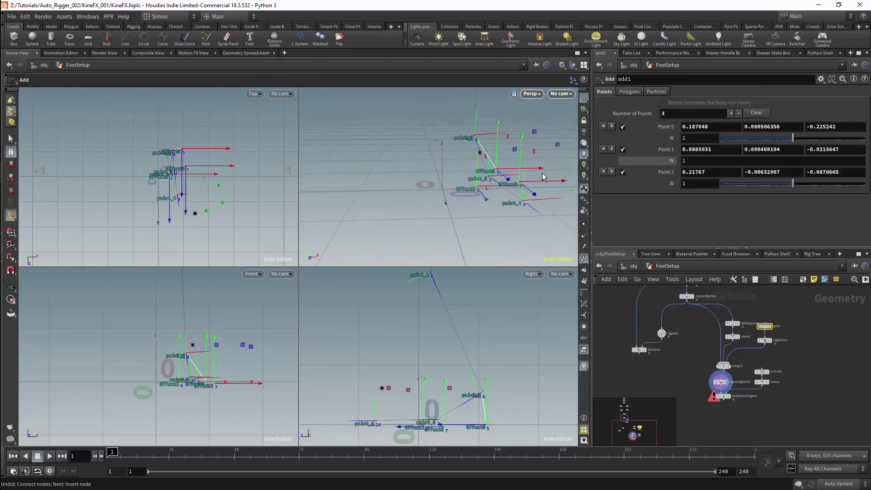
drag(541, 170, 520, 170)
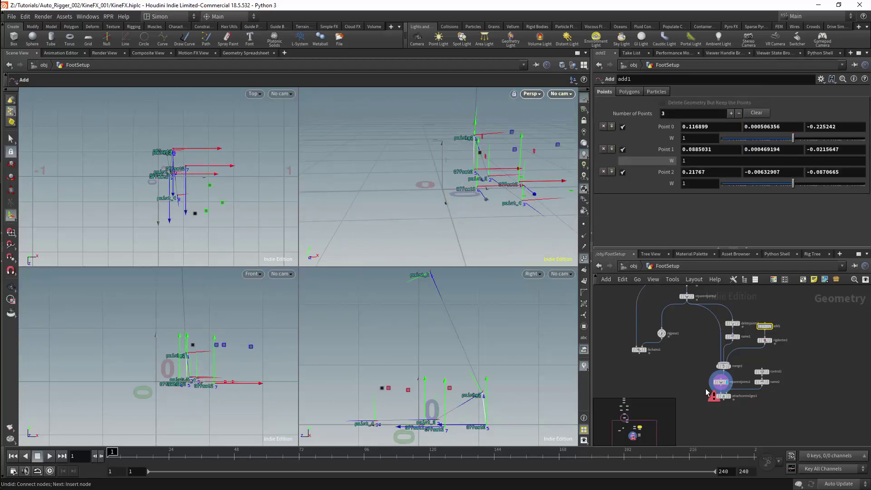
Step: Add a second reparent entry in reparentjoints3 with Offset1 as the joint and Offset0 as its parent
click(721, 397)
click(721, 382)
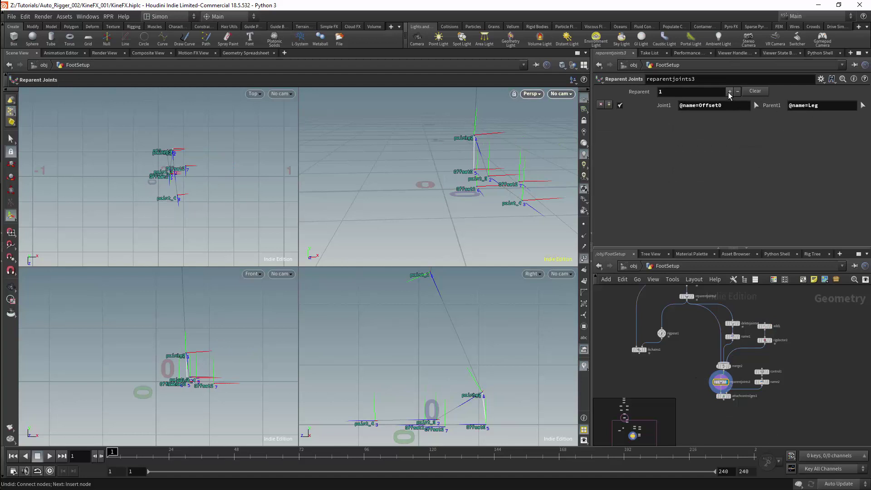
click(729, 94)
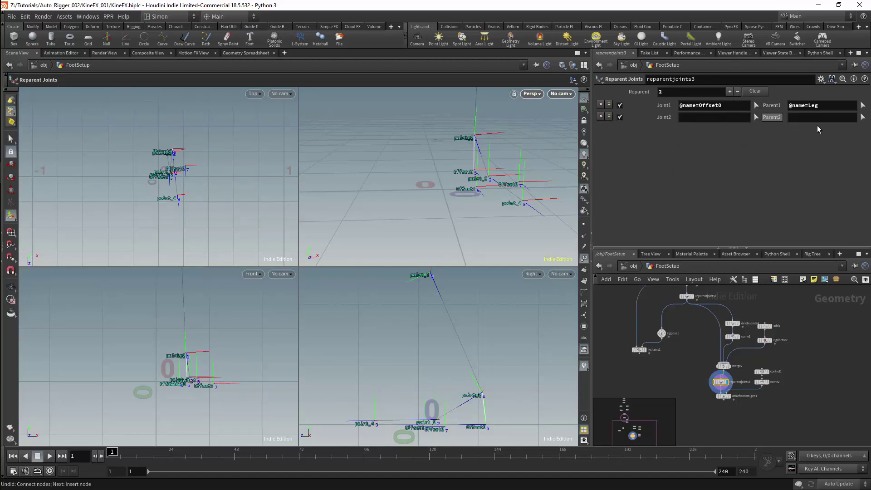
click(863, 117)
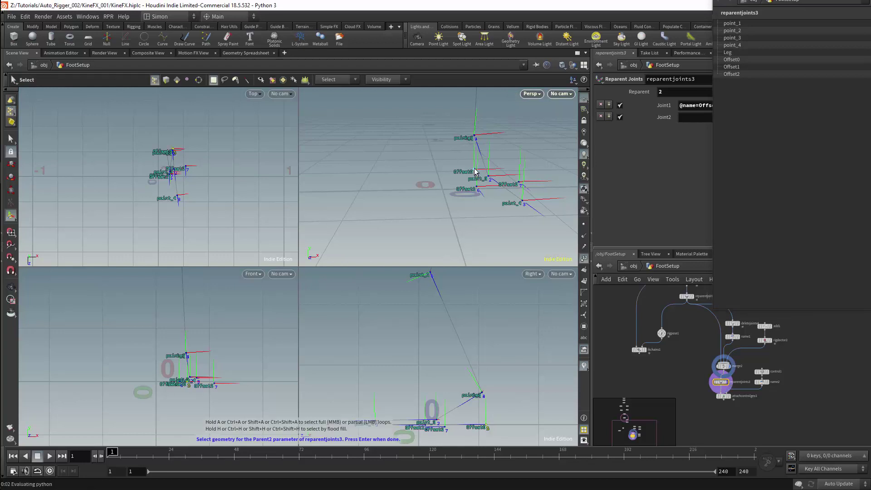
click(475, 173)
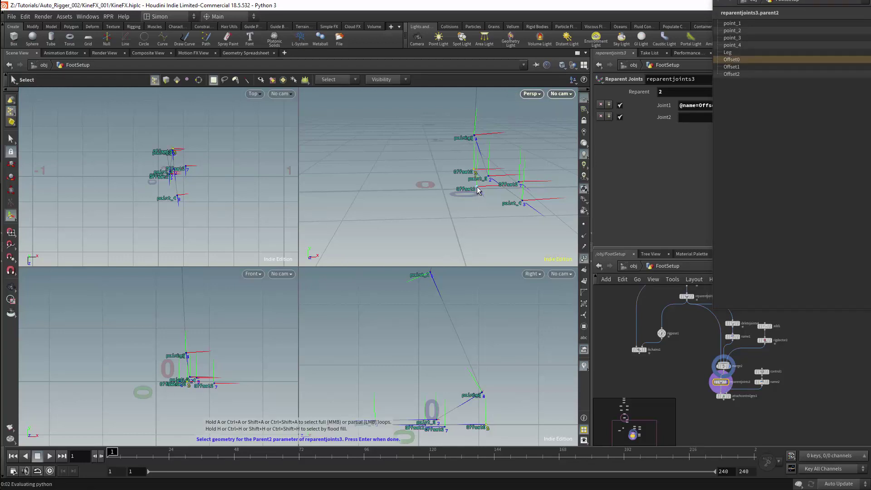
key(Return)
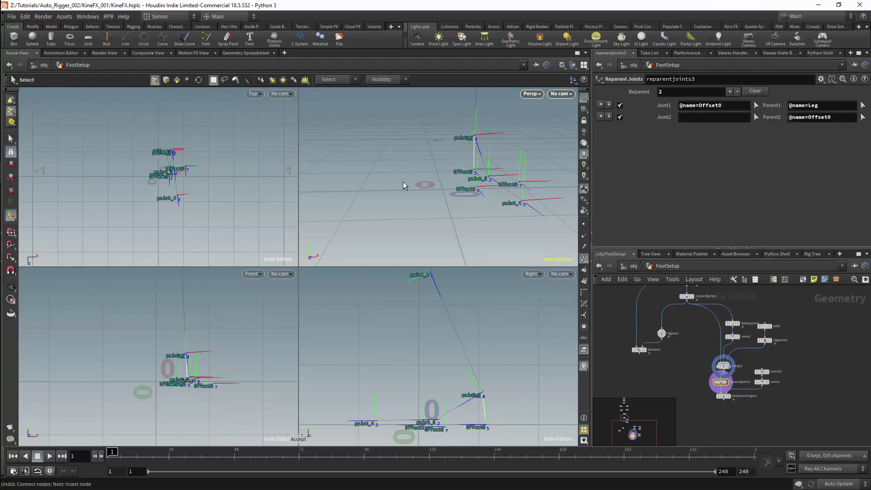
click(754, 118)
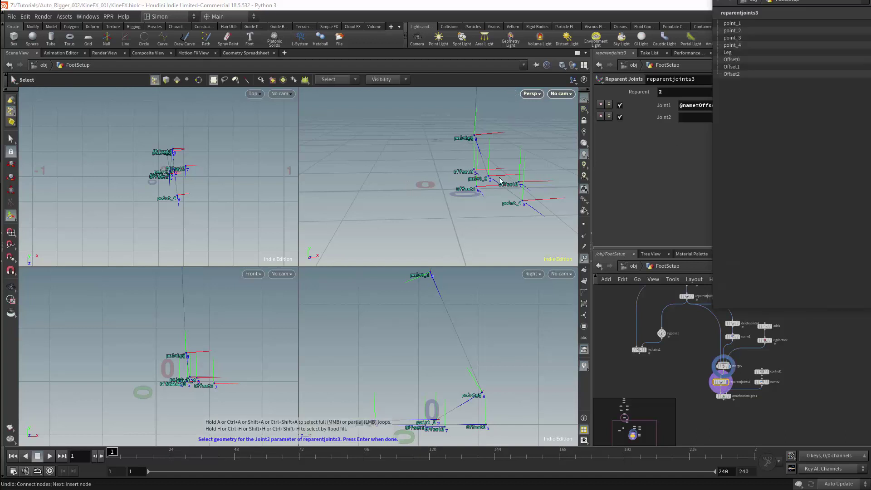
click(477, 189)
key(Return)
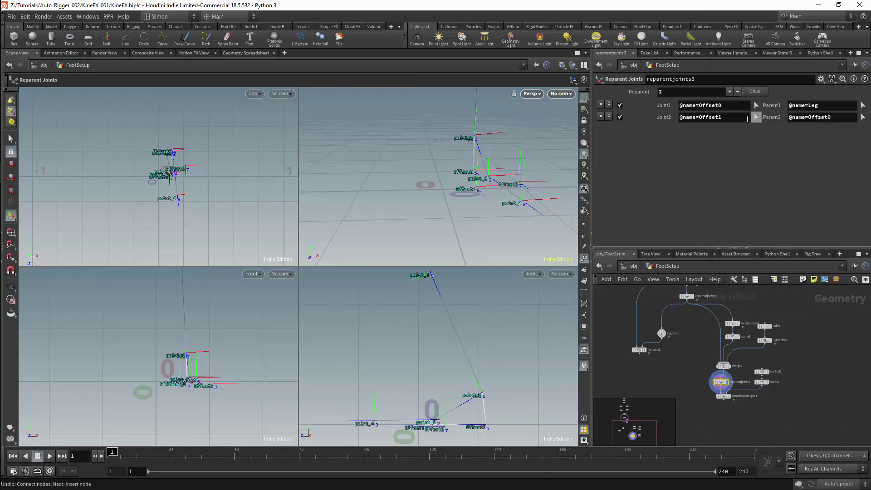
Step: Add a third reparent entry with Offset2 as the joint and Offset1 as its parent
click(730, 91)
click(862, 129)
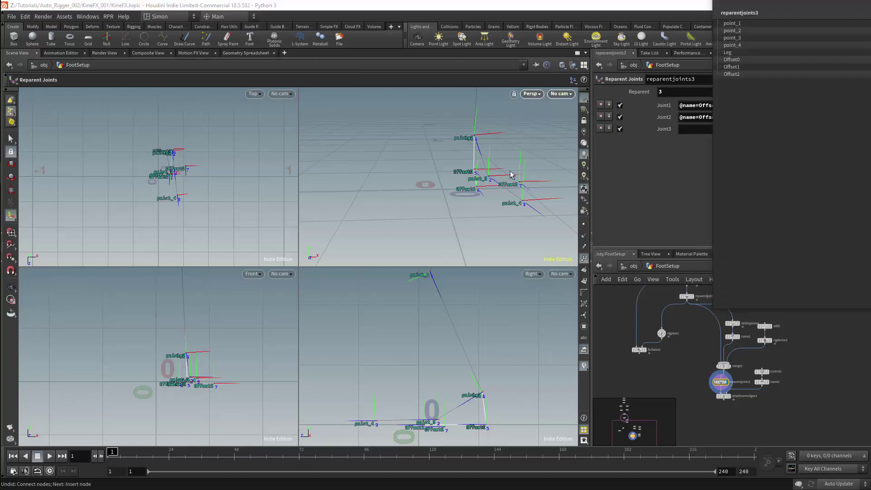
click(472, 189)
key(Return)
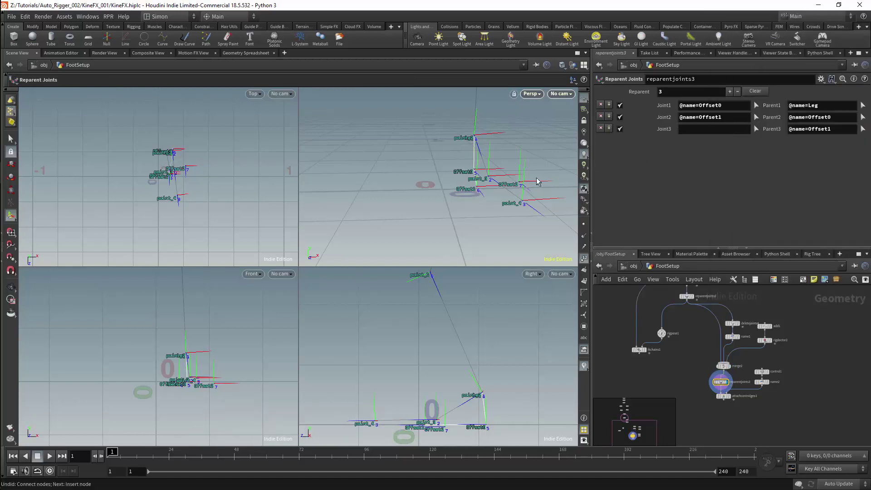
click(520, 184)
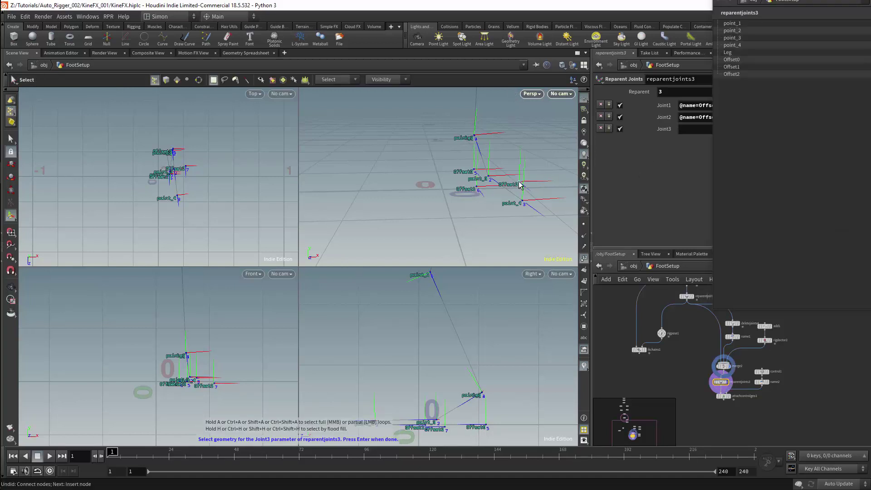
key(Return)
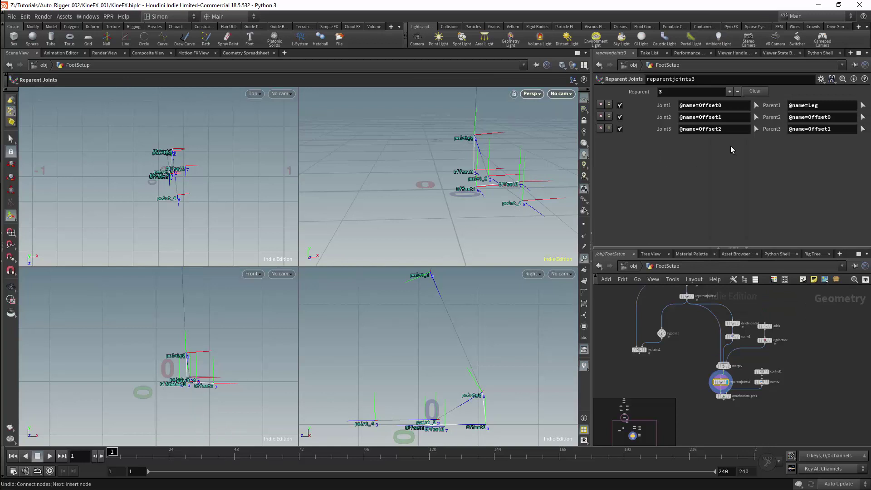
Step: Add a fourth reparent entry with point_4 as the joint and Offset2 as its parent
click(729, 91)
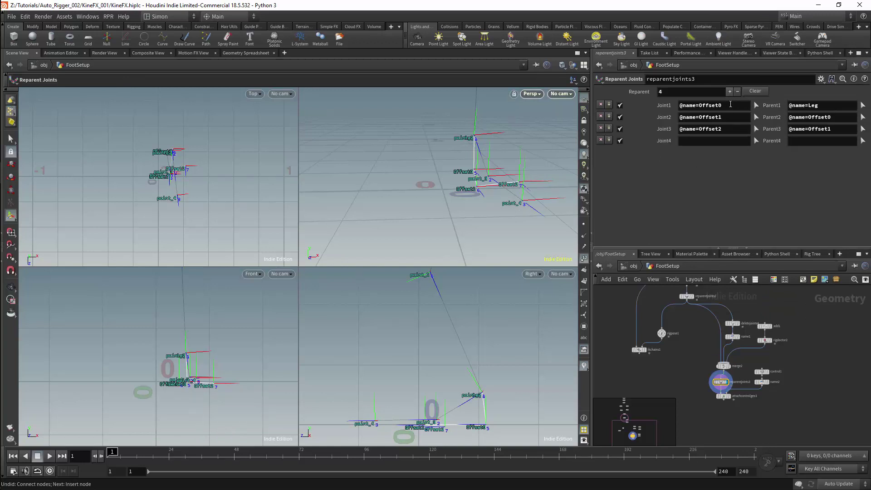
click(862, 140)
click(516, 186)
key(Return)
click(755, 141)
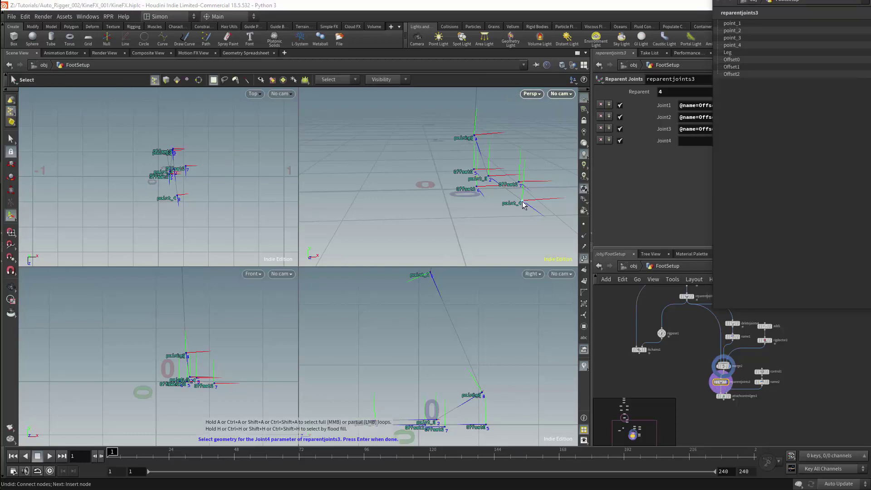
click(523, 204)
key(Return)
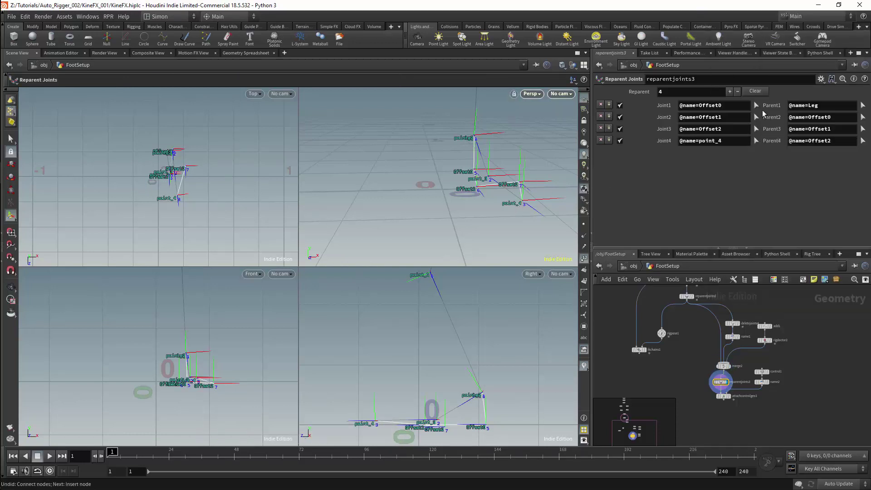
Step: Add a fifth reparent entry in reparentjoints3 with point_3 as the joint and point_4 as its parent
click(730, 91)
click(863, 153)
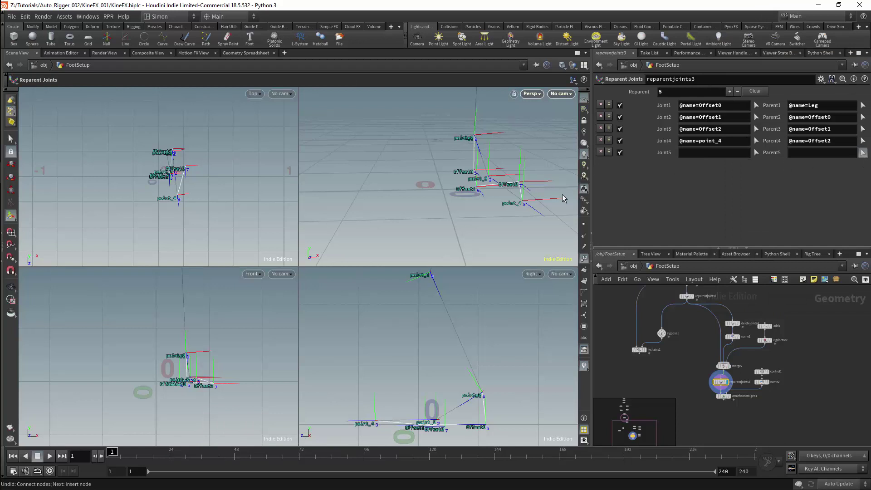
click(523, 204)
key(Return)
click(756, 152)
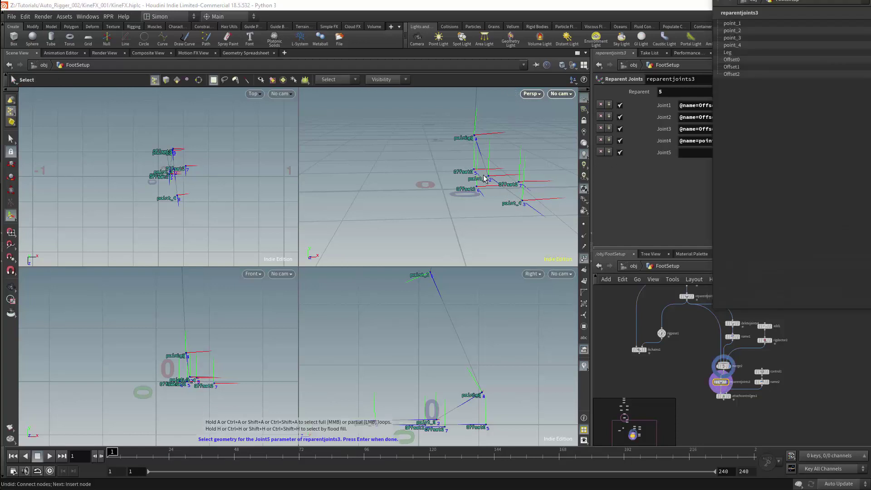
click(490, 178)
key(Return)
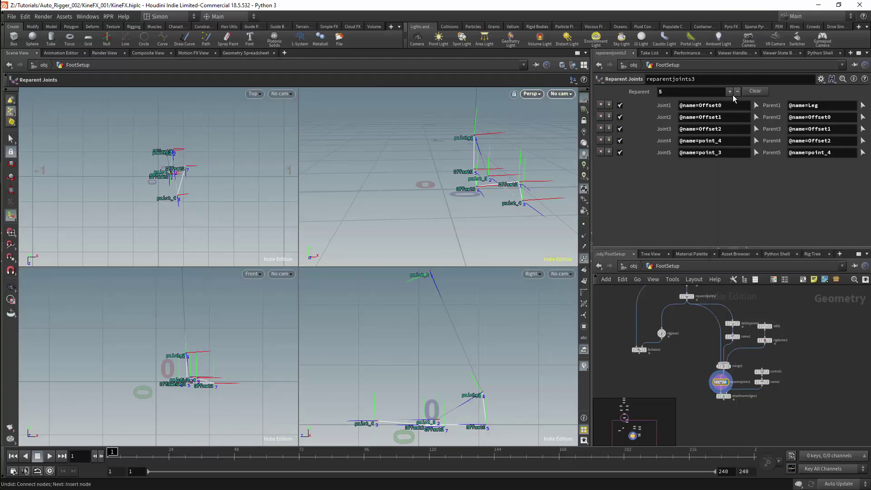
Step: Add a sixth reparent entry with point_2 as the joint and point_3 as its parent
click(730, 92)
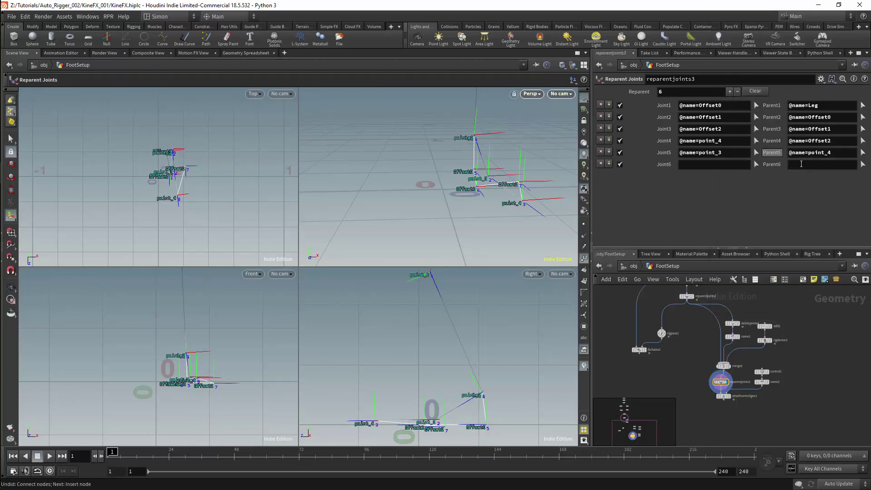
click(862, 164)
click(489, 176)
key(Return)
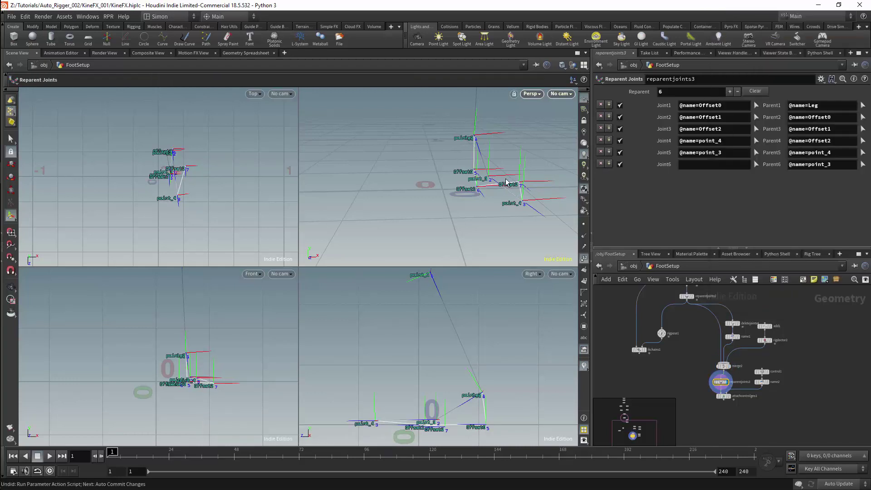
click(758, 164)
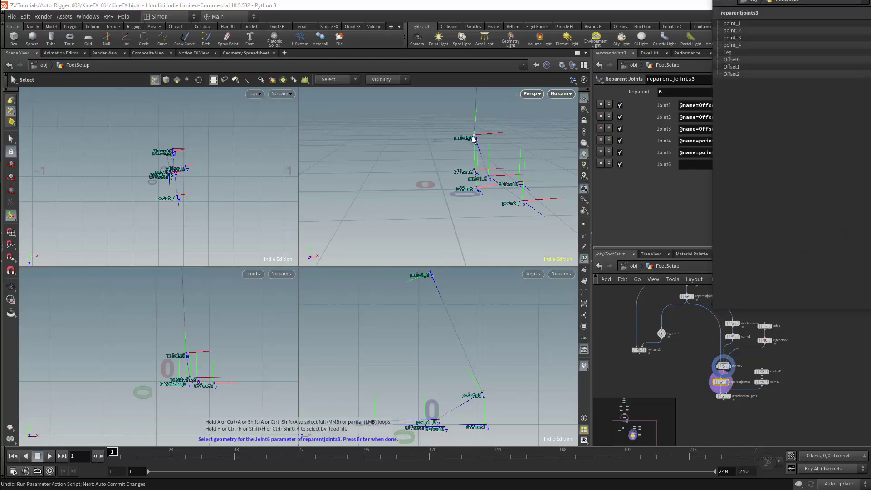
click(738, 31)
key(Return)
key(Return)
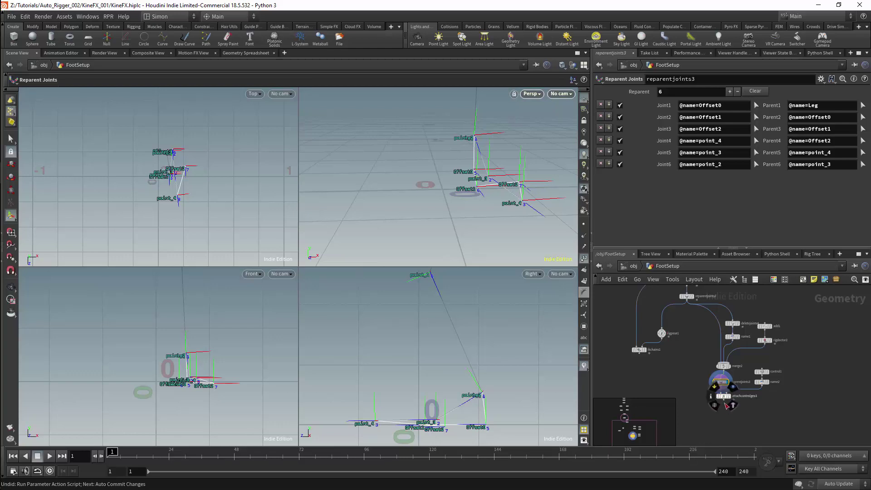
Step: Wire the output of attachcontrolgeo1 into rigpose1 and display the ikchains1 result
click(723, 399)
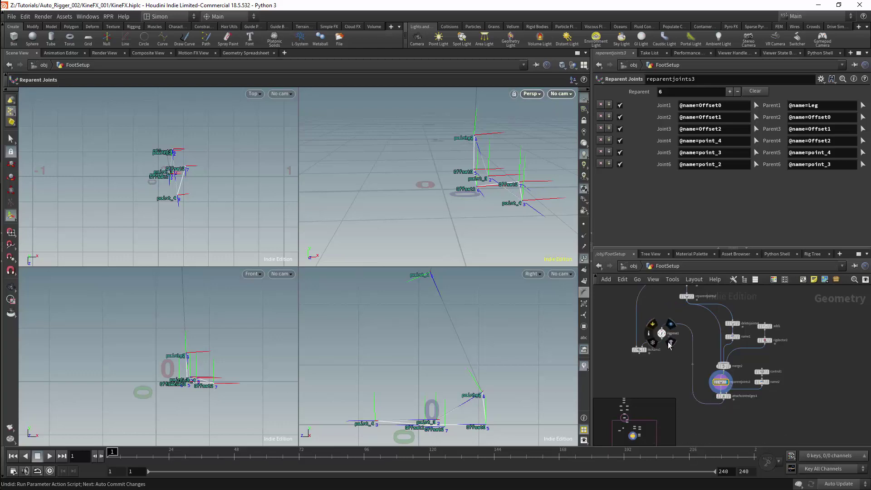
click(661, 334)
drag(496, 346, 538, 372)
click(645, 350)
click(515, 407)
key(ctrl+z)
key(ctrl+z)
key(ctrl+z)
key(ctrl+z)
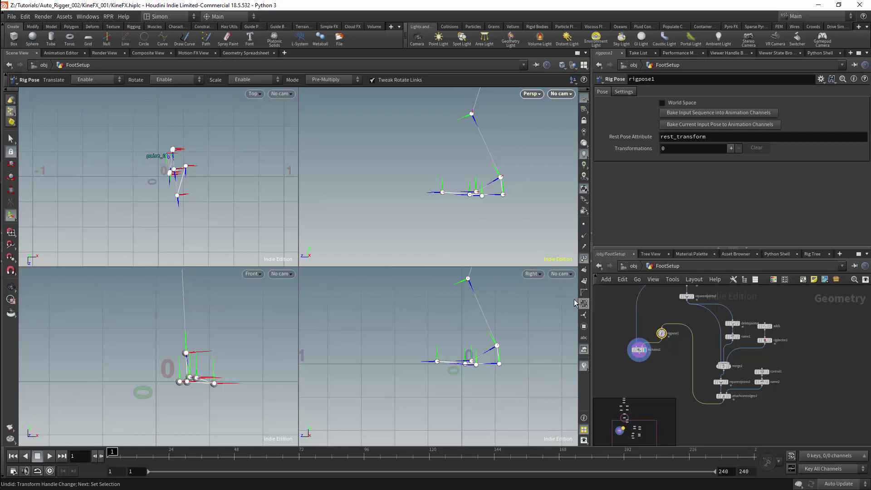
Step: Pose the Leg control in rigpose1 with a translation of about -0.25 in Y and -0.12 in Z
click(501, 177)
drag(501, 146, 537, 201)
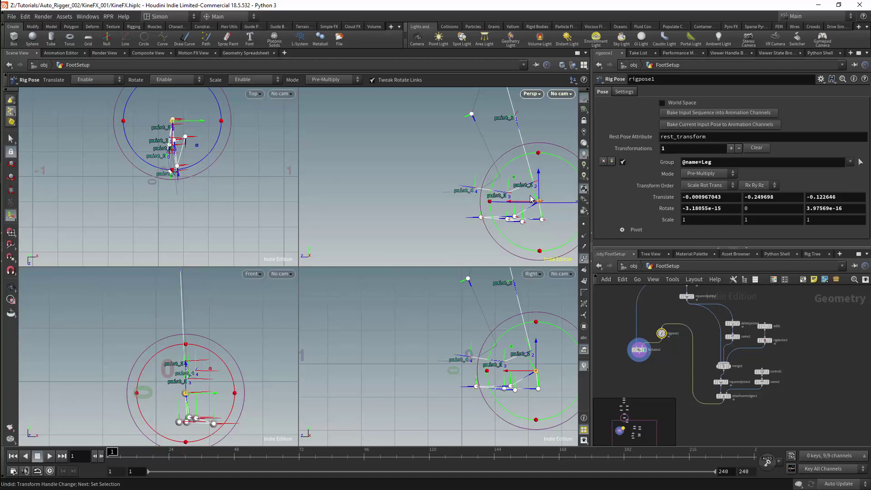
Step: Add a Rig Attribute VOP node below ikchains1 and connect ikchains1 to its first input
scroll(644, 370, up, 4)
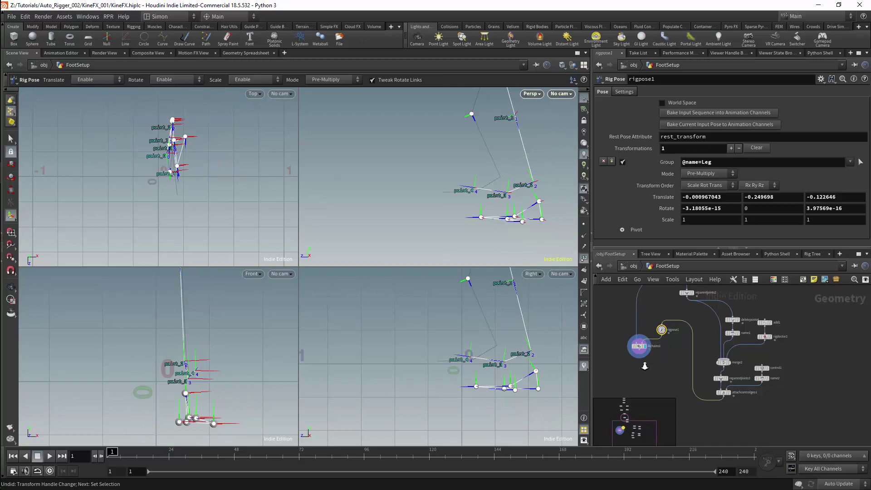
key(Tab)
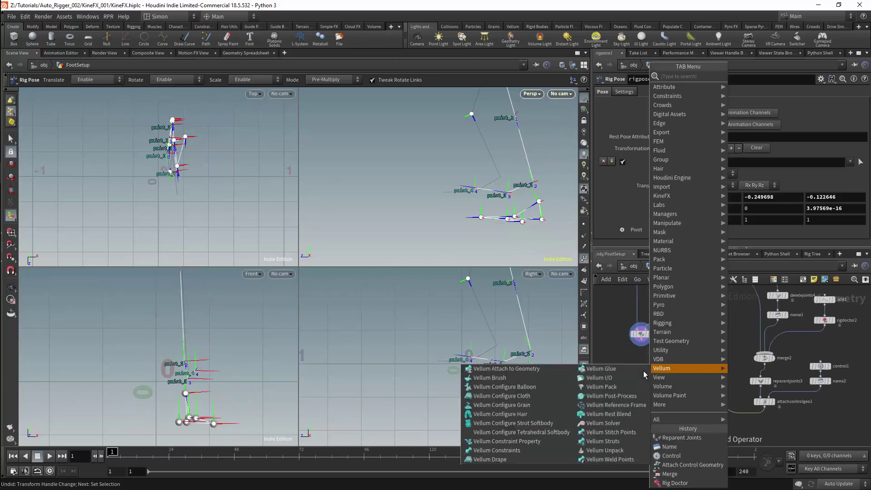
text(rig a)
key(Return)
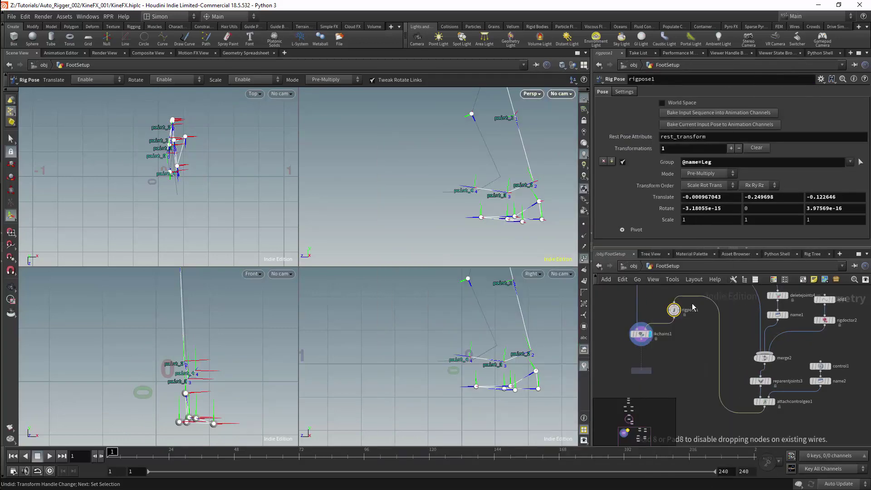
click(654, 359)
click(641, 340)
click(647, 353)
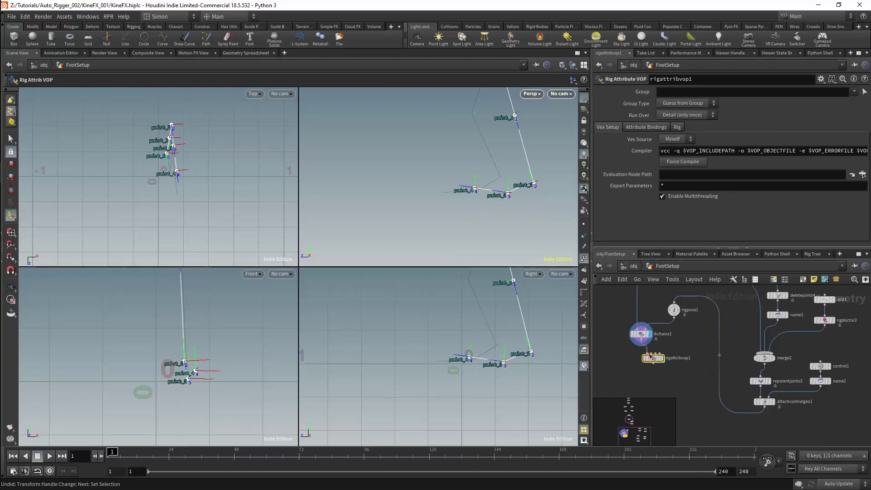
Step: Connect rigpose1 to the second input of rigattribvop1 and display rigattribvop1
click(674, 318)
click(652, 354)
drag(655, 360, 663, 369)
click(670, 365)
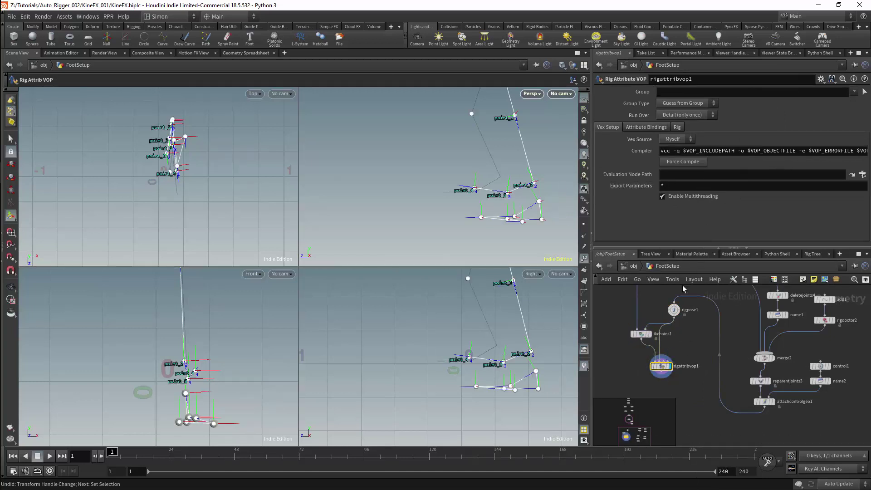
Step: Open the network inside rigattribvop1 and place a Set Point Transform node
double_click(668, 366)
key(Tab)
text(set)
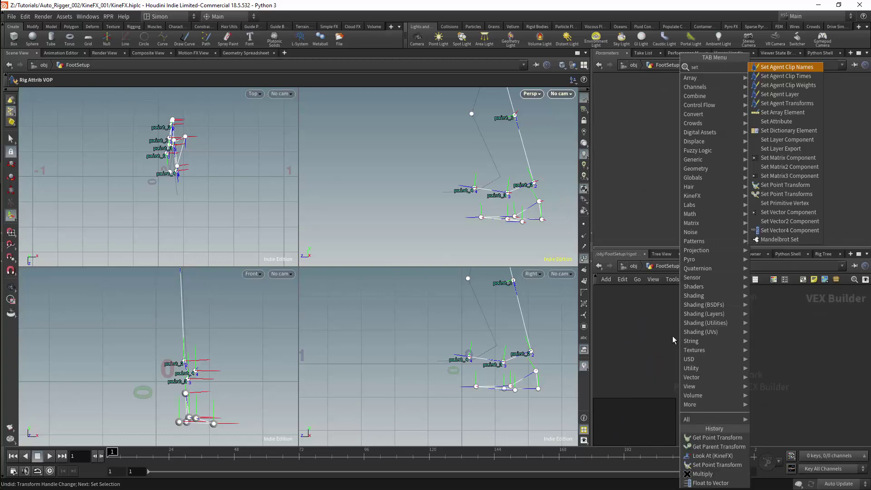
click(794, 186)
click(722, 344)
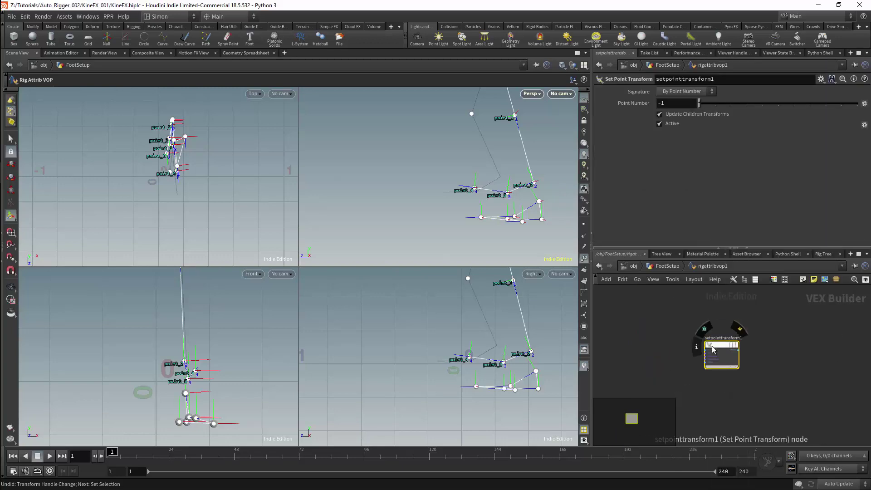
Step: Place a Get Point Transform node ahead of setpointtransform1
key(Tab)
text(get)
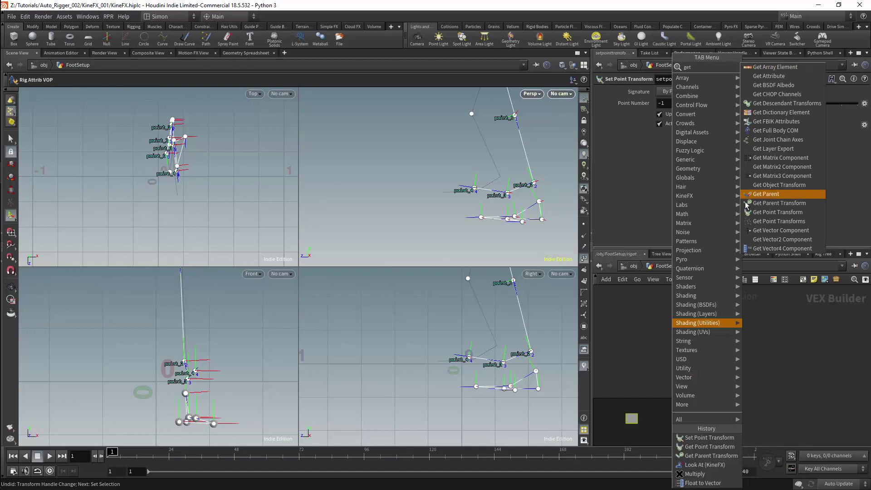
click(766, 212)
click(694, 310)
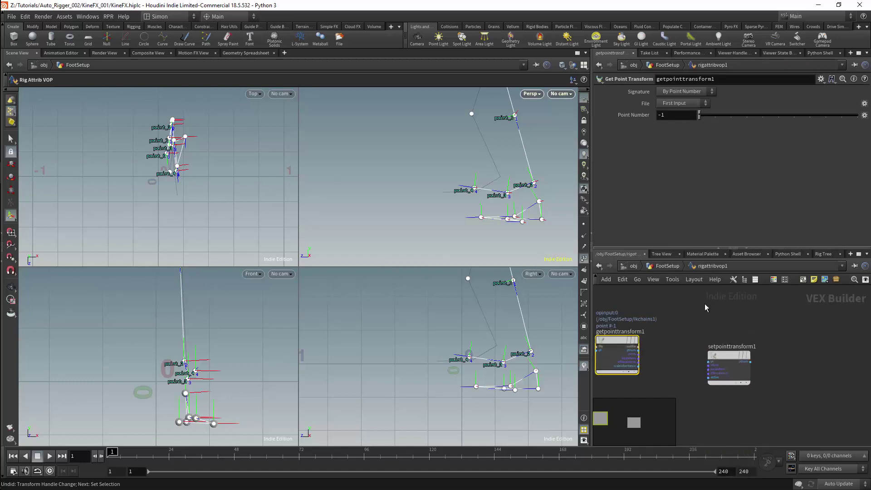
Step: Set getpointtransform1's signature to By Name and its point name to point_2
click(684, 91)
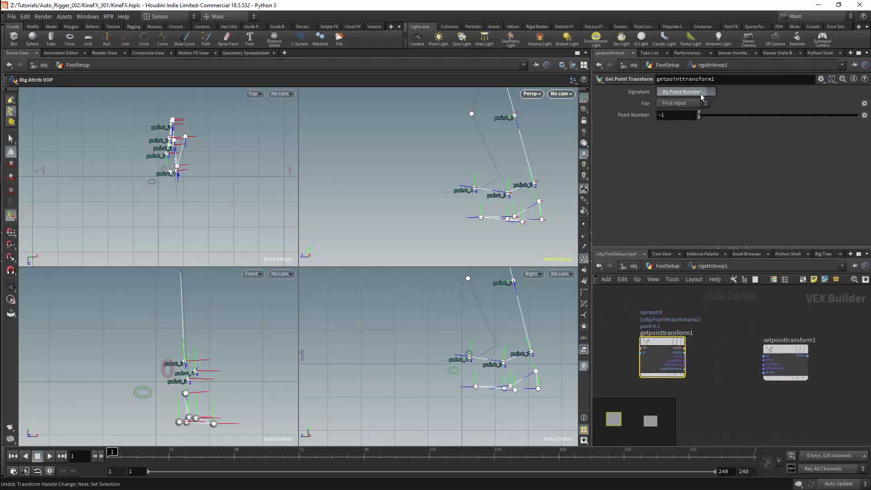
click(686, 111)
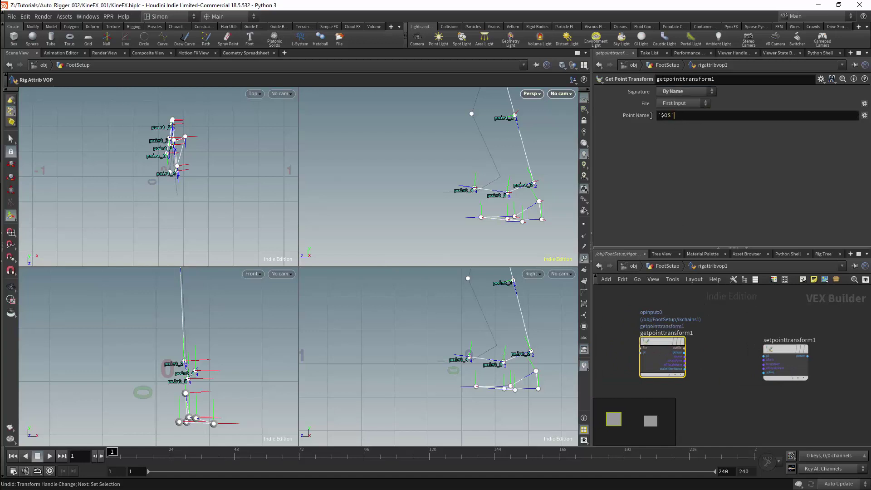
drag(677, 115, 617, 121)
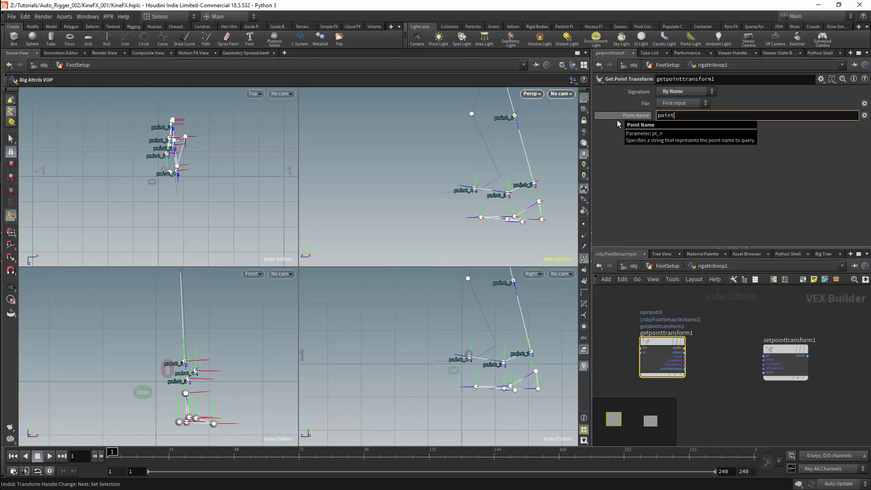
text(2)
key(Return)
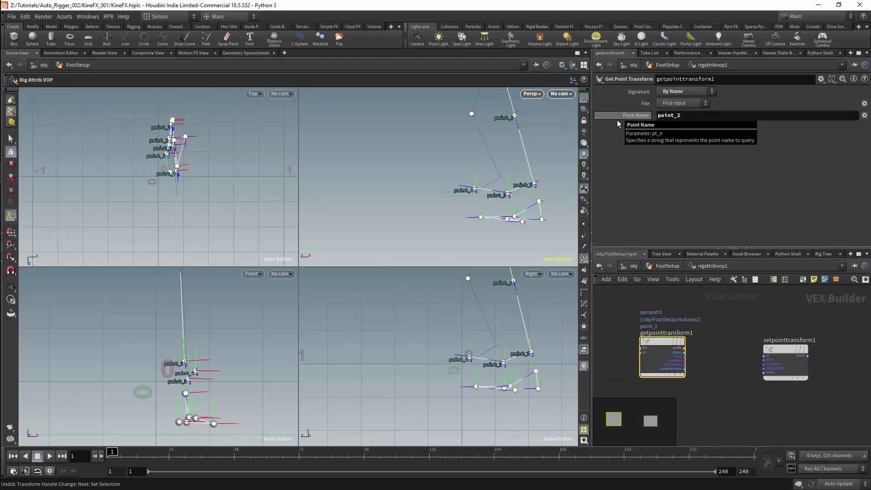
Step: Connect getpointtransform1's point number output to setpointtransform1's point input and space the two nodes farther apart
click(687, 357)
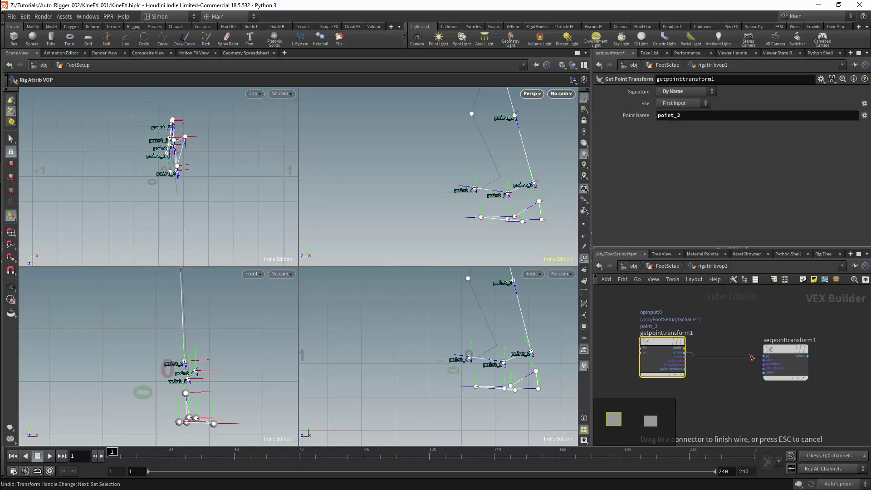
click(764, 356)
drag(662, 361, 636, 365)
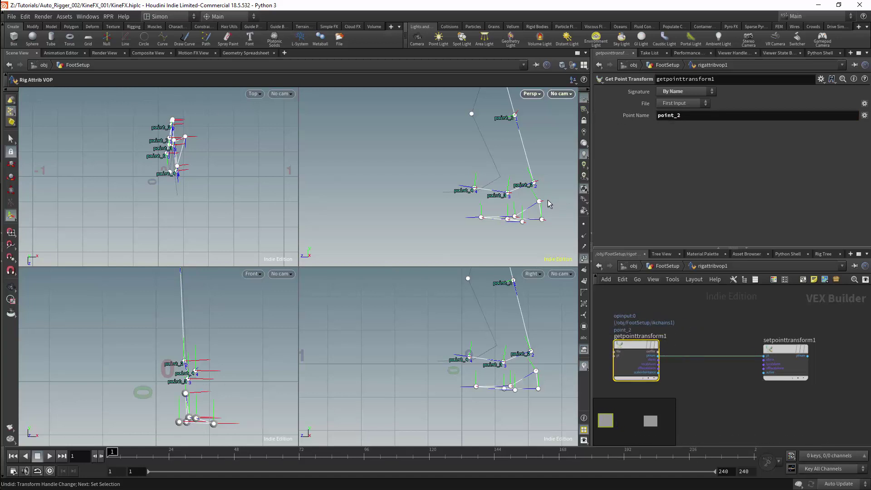
Step: Add a Look At (KineFX) node and wire it between getpointtransform1's transform output and setpointtransform1's transform input
middle_drag(706, 373, 735, 360)
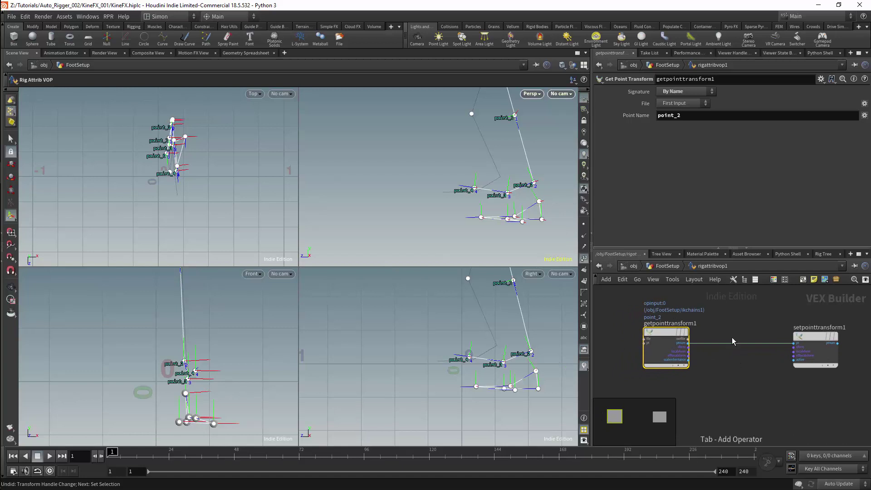
key(Tab)
text(lookat)
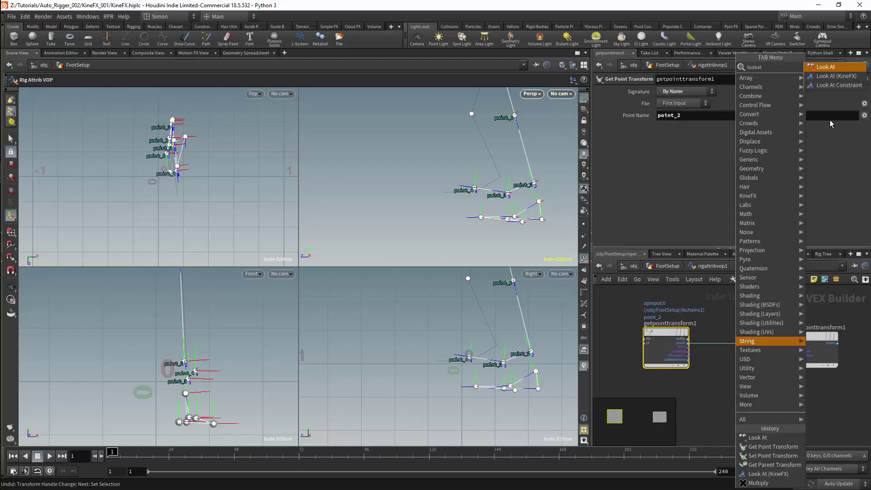
click(835, 80)
click(744, 363)
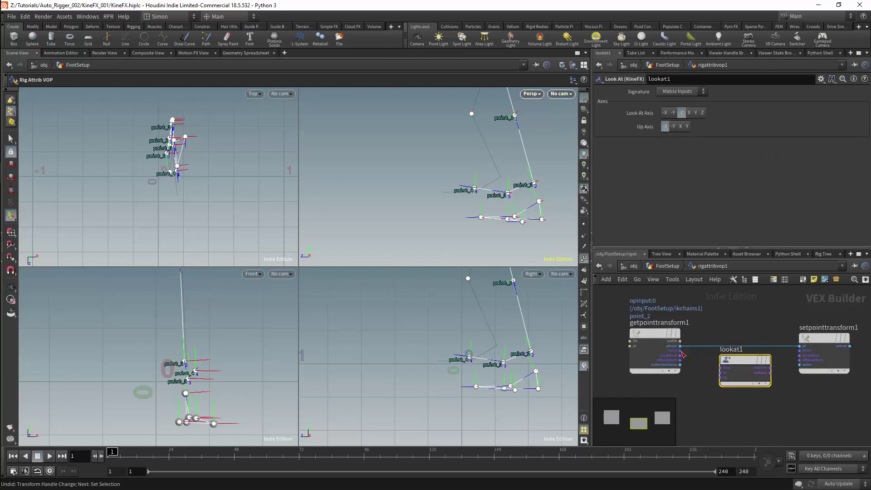
drag(680, 350, 721, 368)
drag(770, 367, 800, 351)
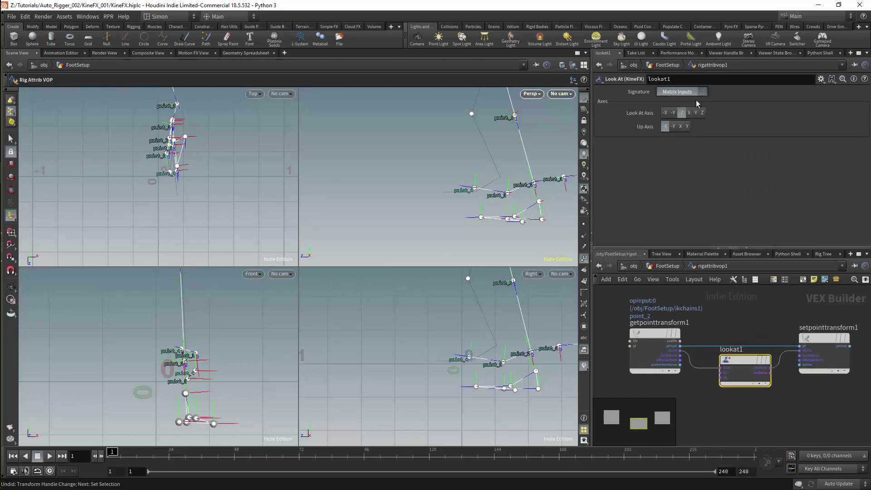
Step: Set lookat1's signature to Vector Inputs, its look-at axis to Z and its up axis to -Y
click(695, 92)
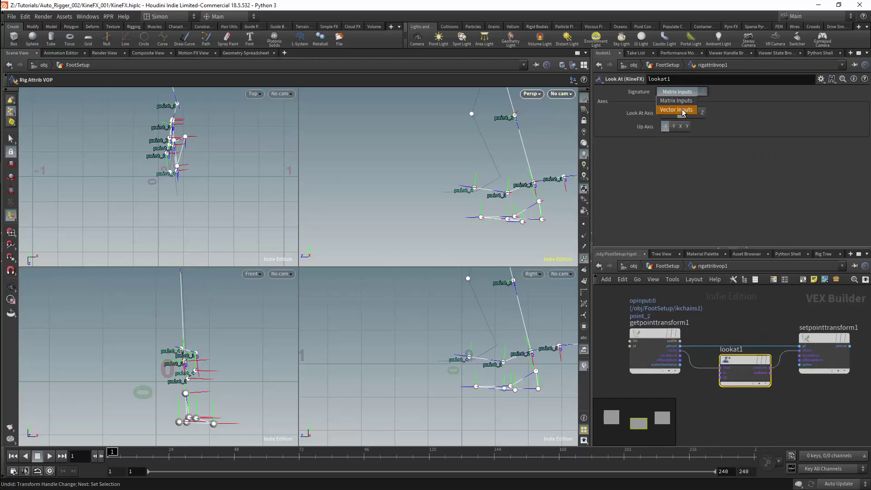
click(683, 111)
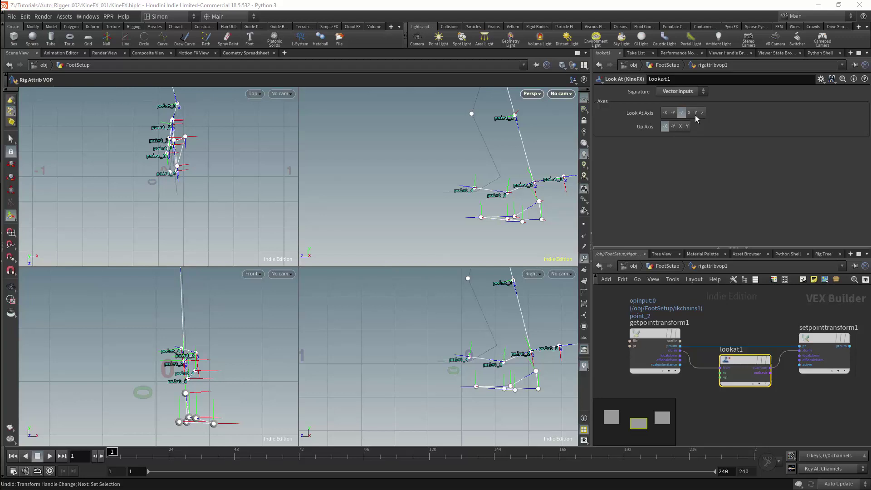
click(702, 112)
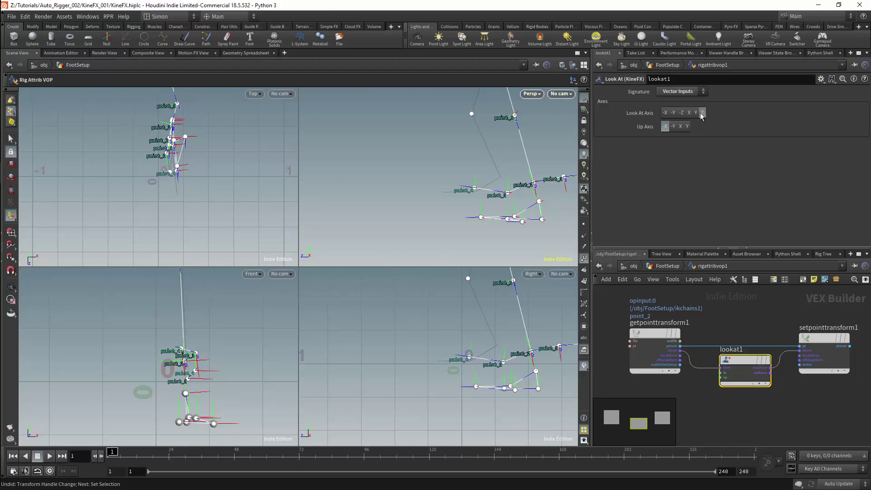
click(673, 127)
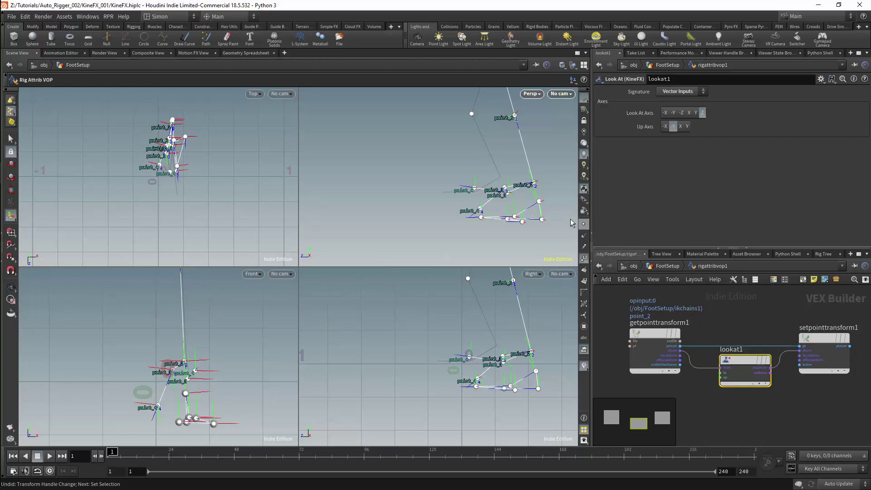
Step: Duplicate getpointtransform1 below the original and set the copy's file source to Second Input
middle_drag(656, 369, 677, 323)
click(672, 290)
alt+drag(672, 289, 672, 352)
click(694, 104)
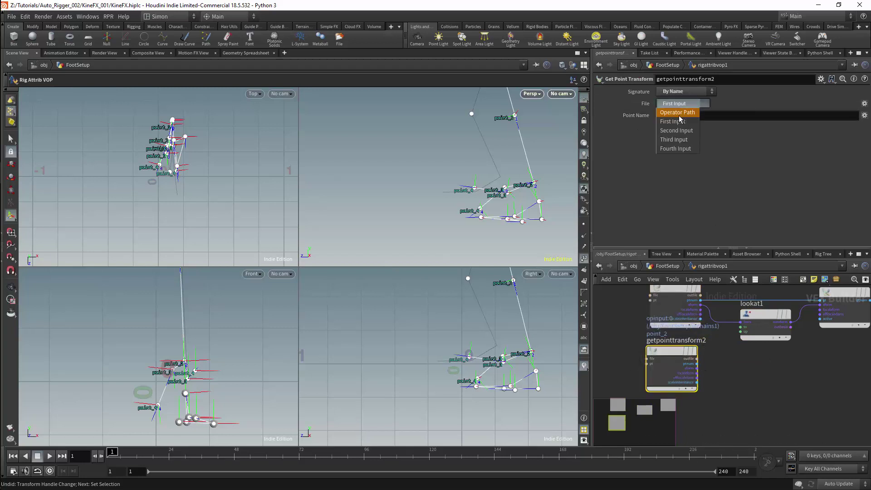
click(679, 123)
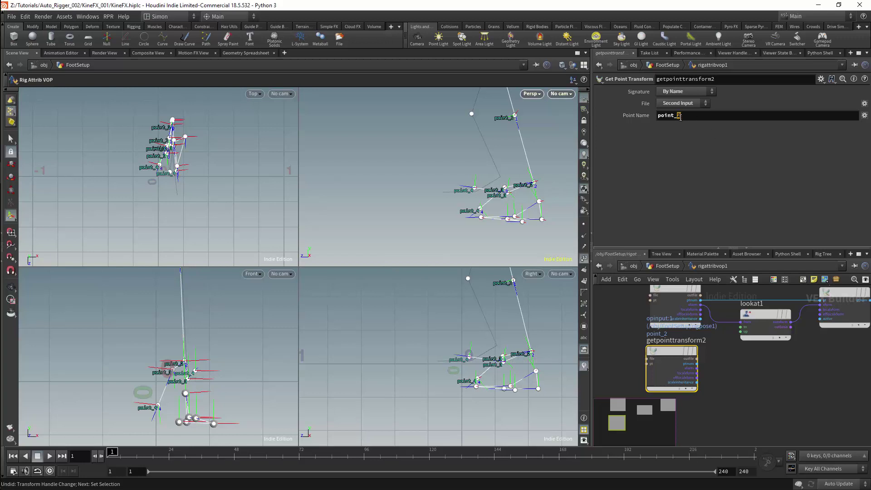
Step: Set getpointtransform2's point name to point_3 and feed its transform output into a new Extract Transform node
drag(677, 117, 681, 118)
key(Return)
key(Tab)
text(ext)
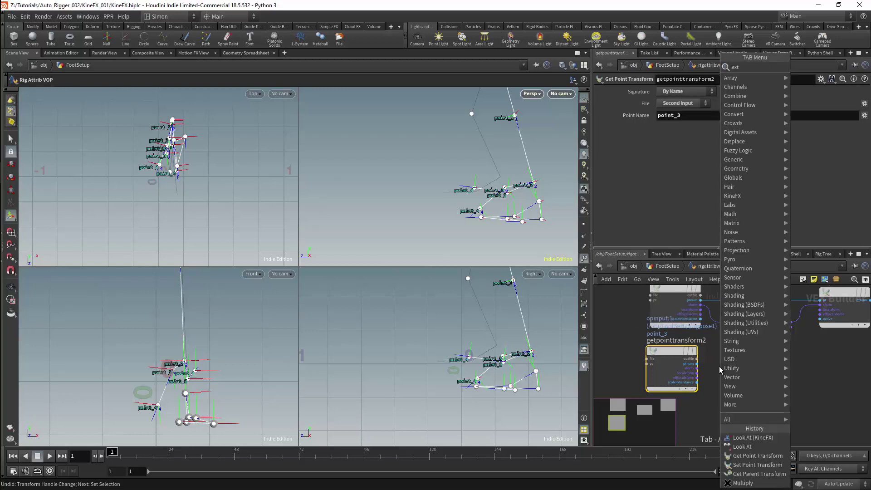
click(820, 77)
click(728, 377)
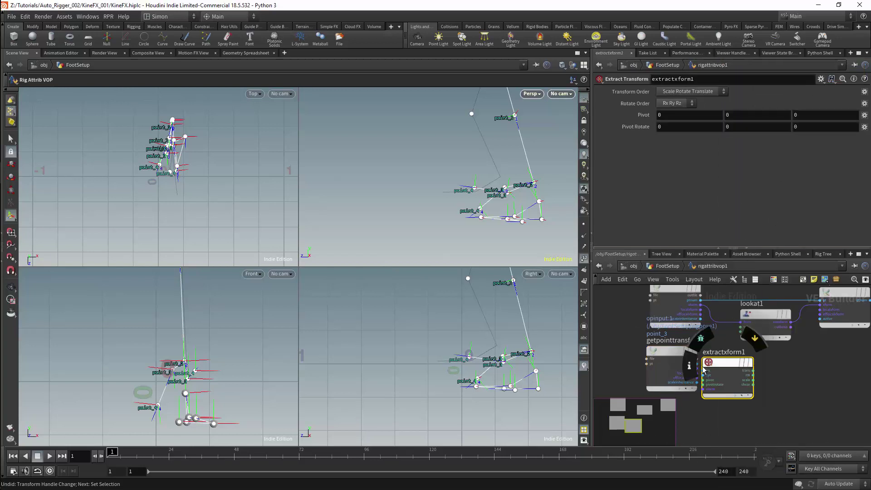
drag(671, 352, 647, 355)
click(673, 372)
click(702, 389)
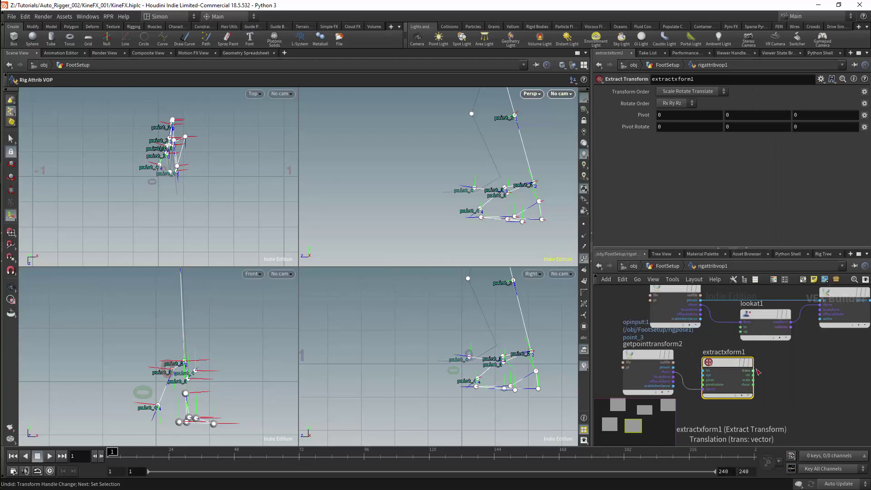
Step: Connect extractxform1's translation output to lookat1's "to" input
click(754, 371)
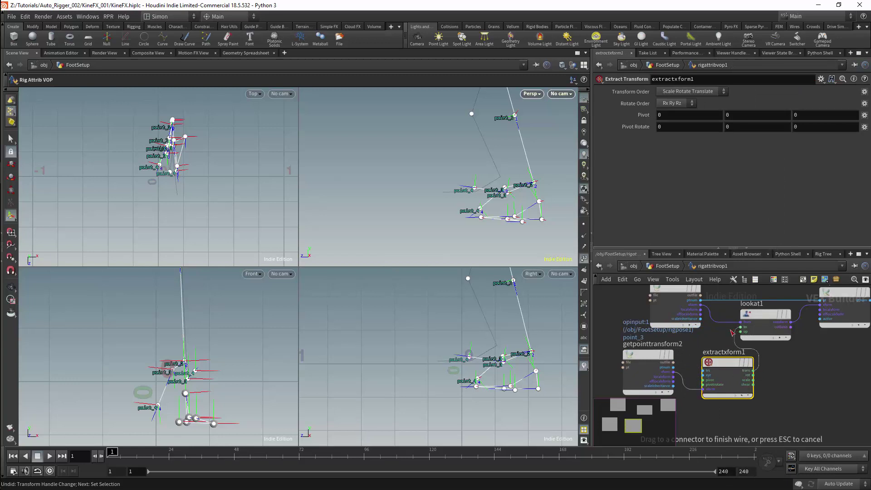
click(740, 332)
key(Escape)
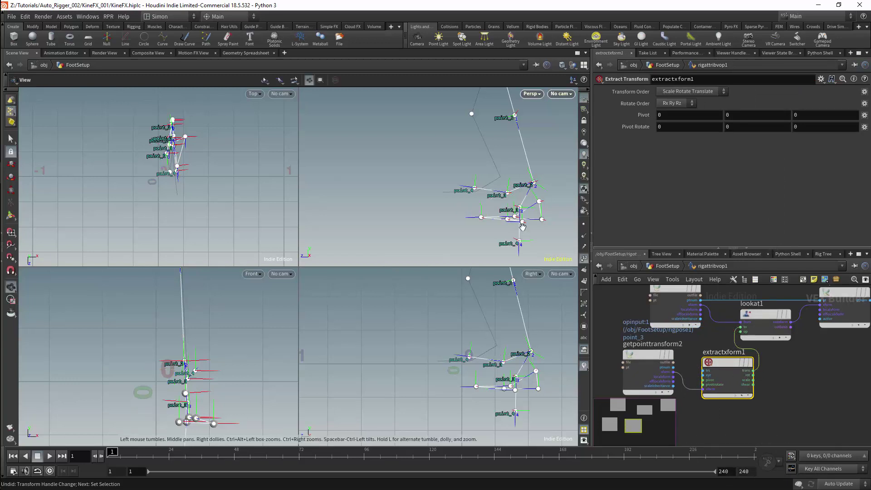
drag(515, 222, 531, 237)
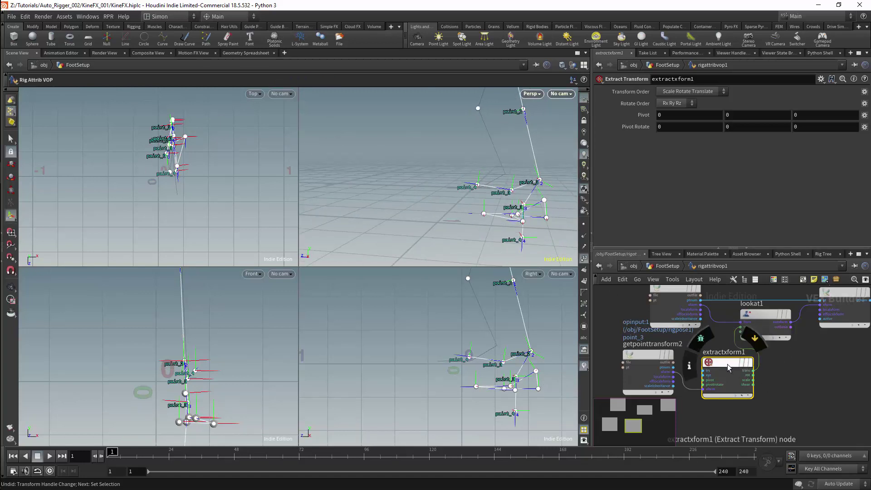
Step: Space getpointtransform2 and extractxform1 farther apart below the look-at node
drag(728, 365, 702, 361)
drag(649, 356, 596, 349)
middle_drag(736, 373, 771, 343)
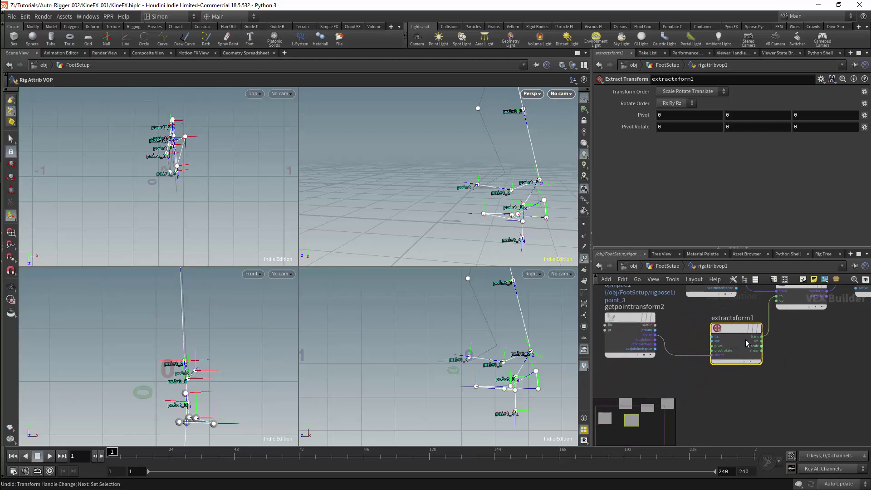
drag(725, 336, 708, 331)
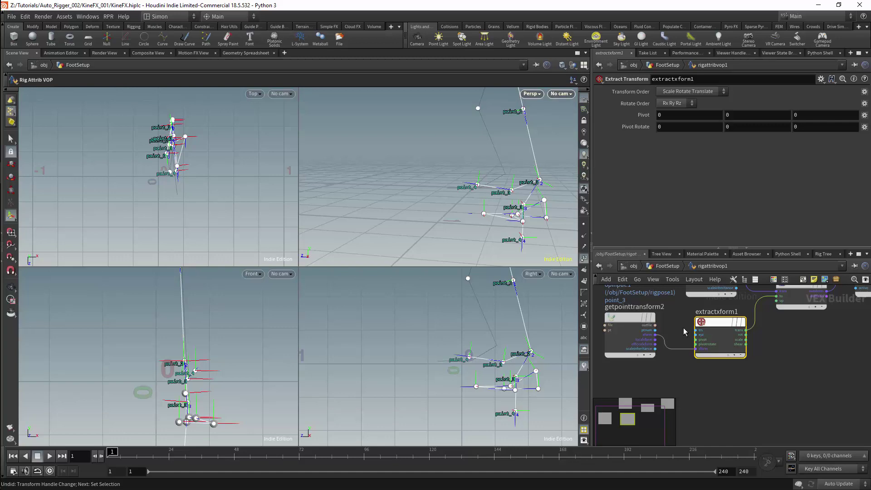
Step: Add a Float to Vector node below extractxform1 and set its Component 2 to -1
key(Tab)
text(vec)
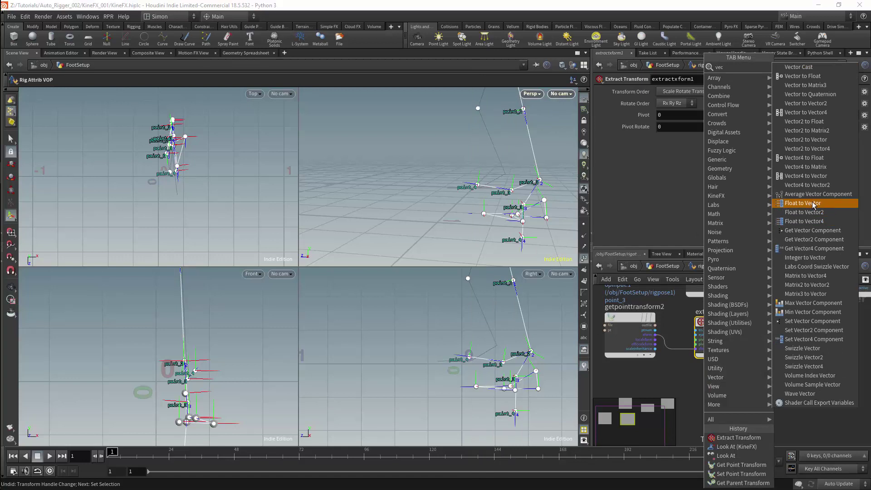
click(814, 205)
click(706, 402)
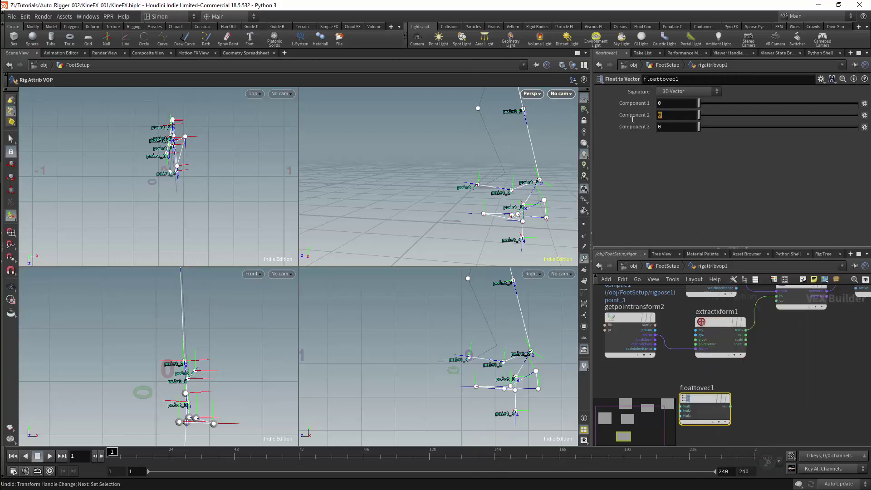
text(-1)
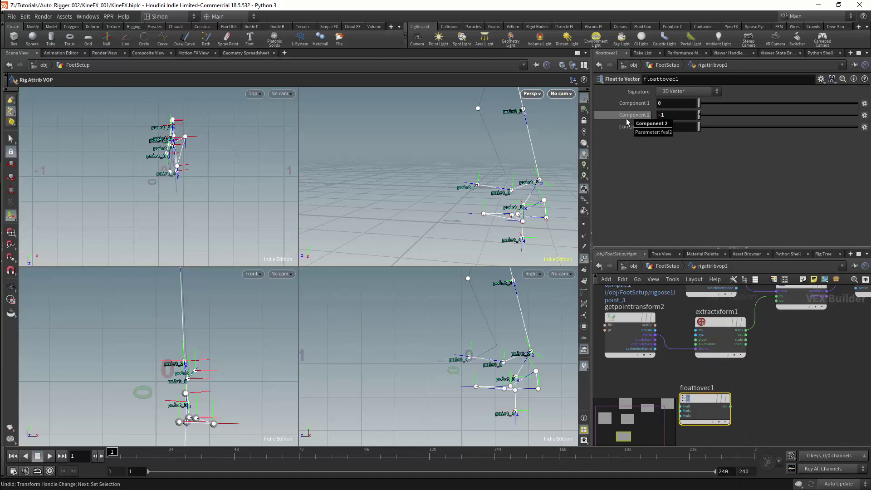
Step: Reposition floattovec1 and getpointtransform2, and add a Multiply node beside floattovec1
middle_drag(800, 373, 809, 345)
drag(729, 370, 694, 377)
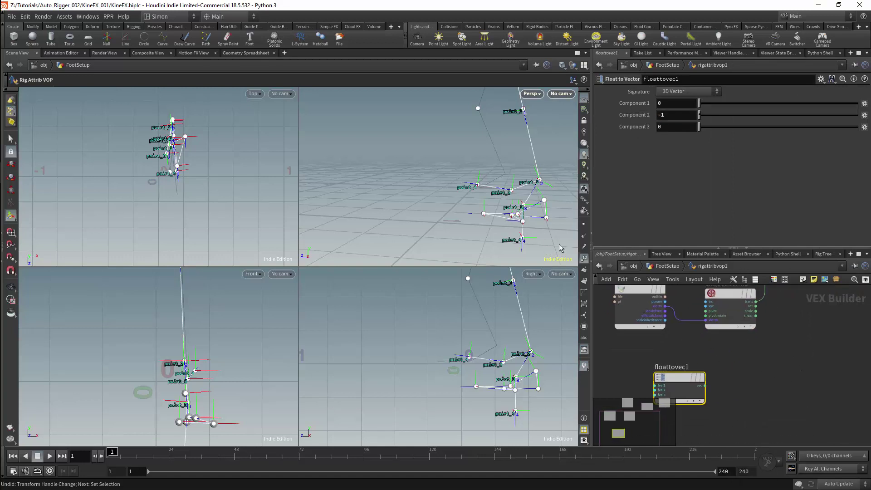
drag(648, 290, 646, 305)
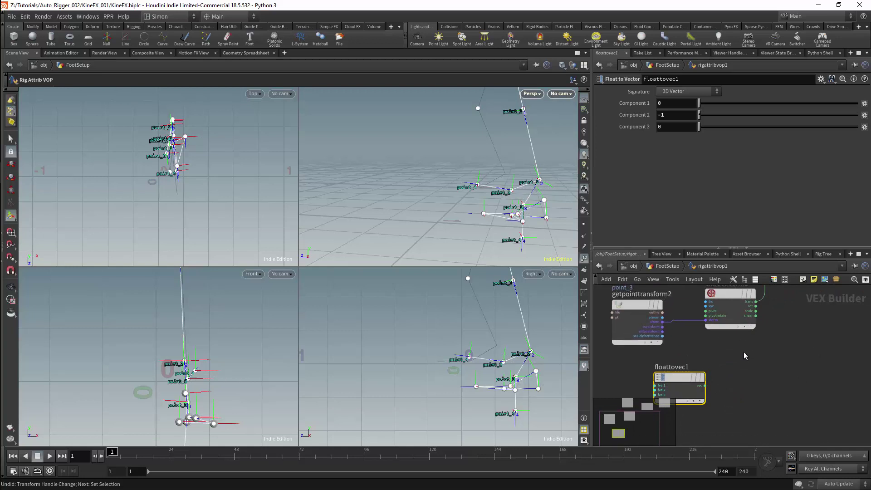
key(Tab)
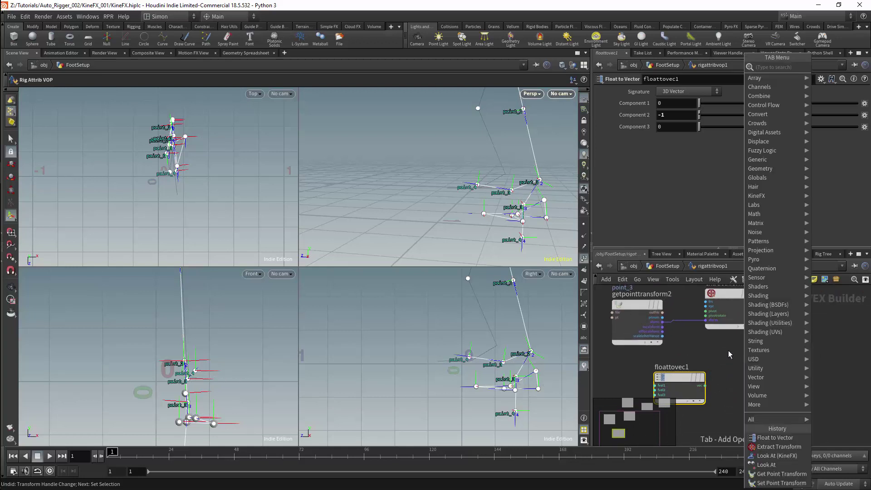
text(mult)
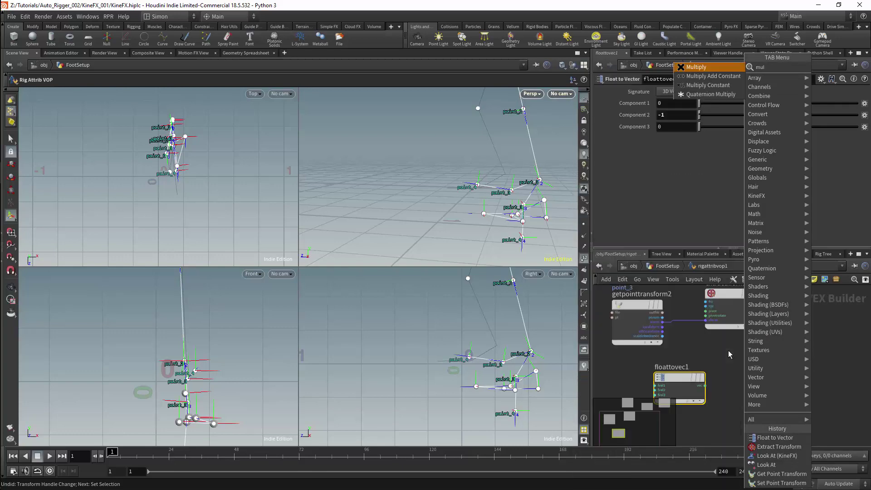
click(699, 67)
click(768, 380)
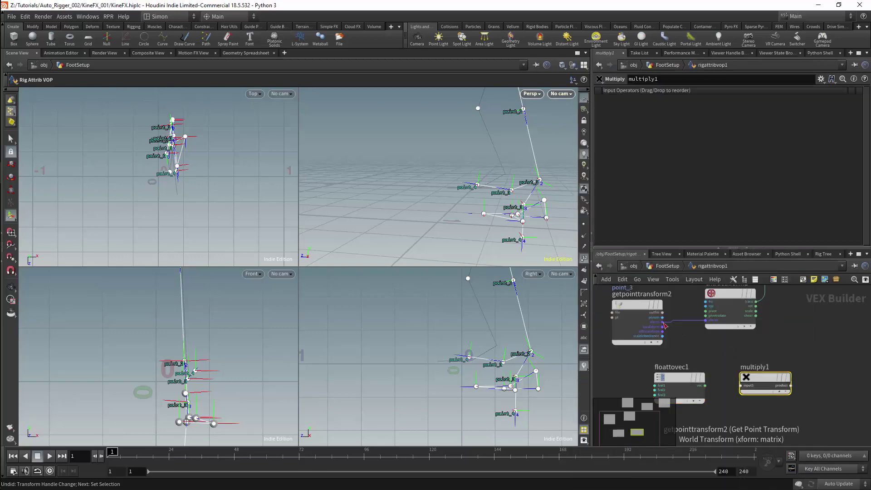
Step: Wire floattovec1's vector into multiply1's first input and getpointtransform2's world transform into its second input
drag(662, 322, 740, 386)
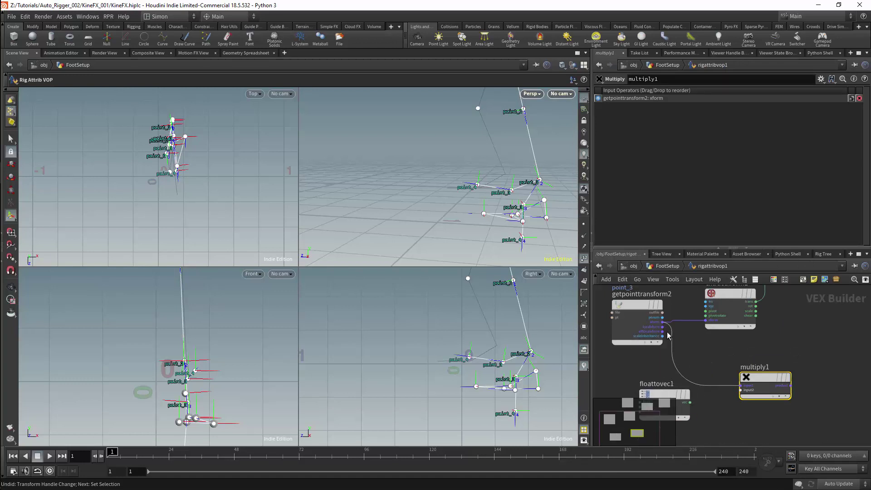
click(691, 402)
click(741, 385)
drag(663, 322, 742, 389)
Step: Connect multiply1's product output to lookat1's up input and inspect the foot joints in the perspective view
middle_drag(816, 337, 775, 364)
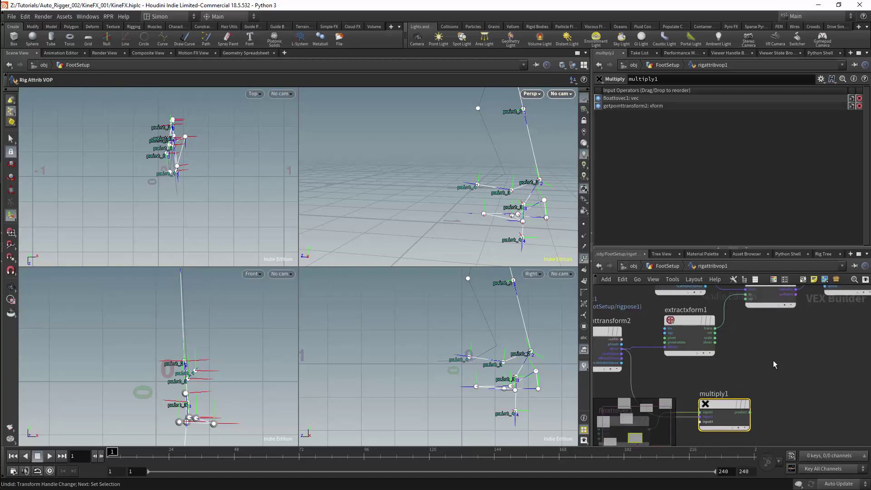
click(751, 417)
click(746, 299)
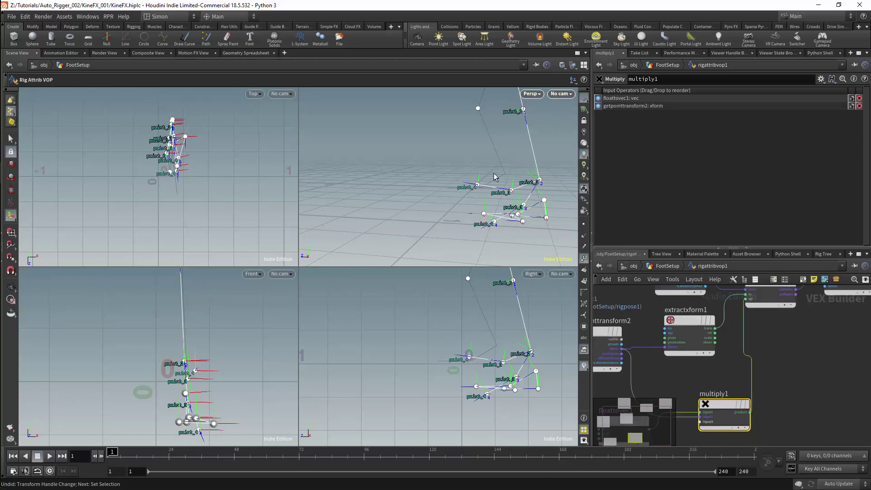
key(space)
drag(496, 176, 531, 156)
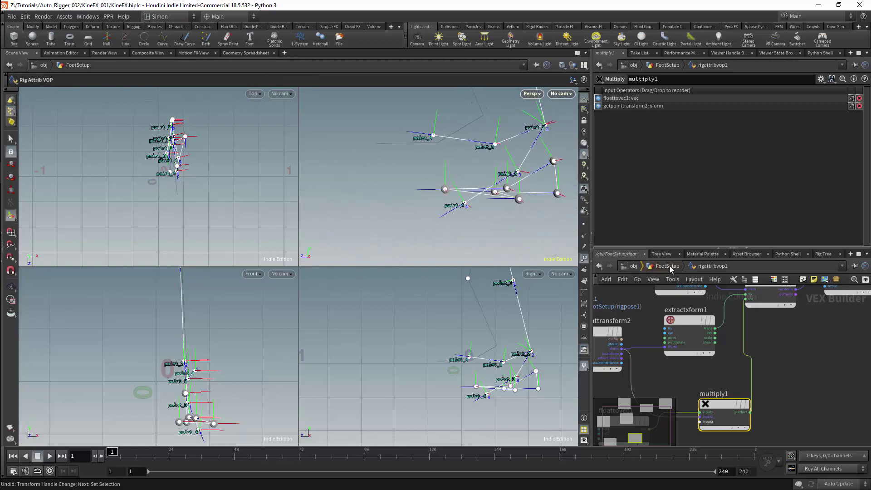
Step: In the FootSetup network, duplicate rigattribvop1 below the original and connect rigattribvop1's output to the copy's first input
click(666, 265)
middle_drag(771, 326, 789, 312)
alt+drag(700, 340, 711, 376)
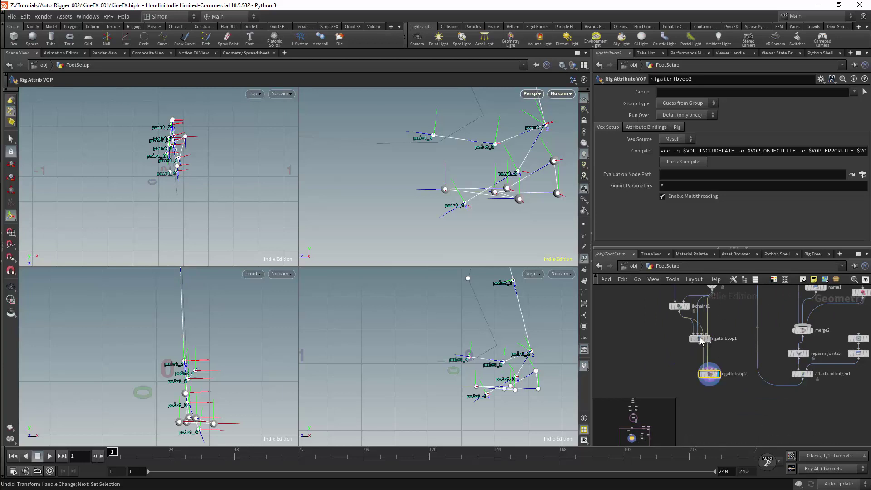
mouse_move(699, 339)
mouse_down()
mouse_move(681, 339)
mouse_move(697, 347)
mouse_up()
click(682, 343)
click(703, 370)
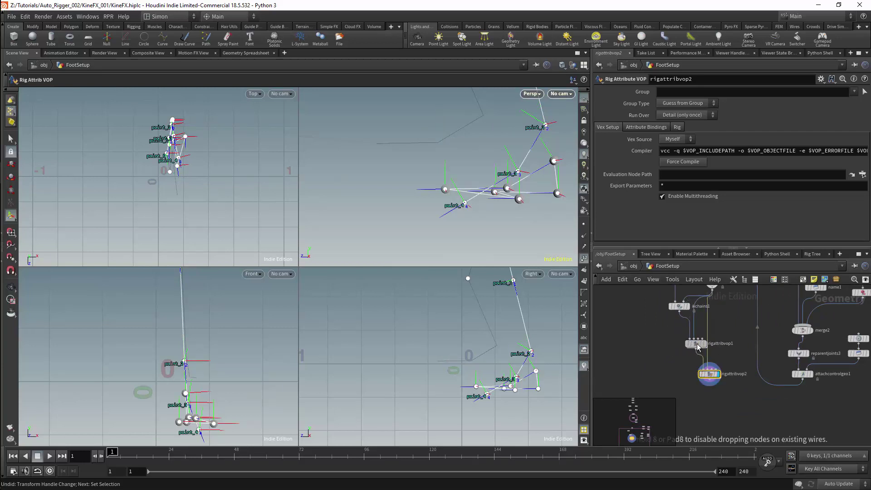
Step: Inside rigattribvop2, set getpointtransform1's point name to point_3
double_click(711, 375)
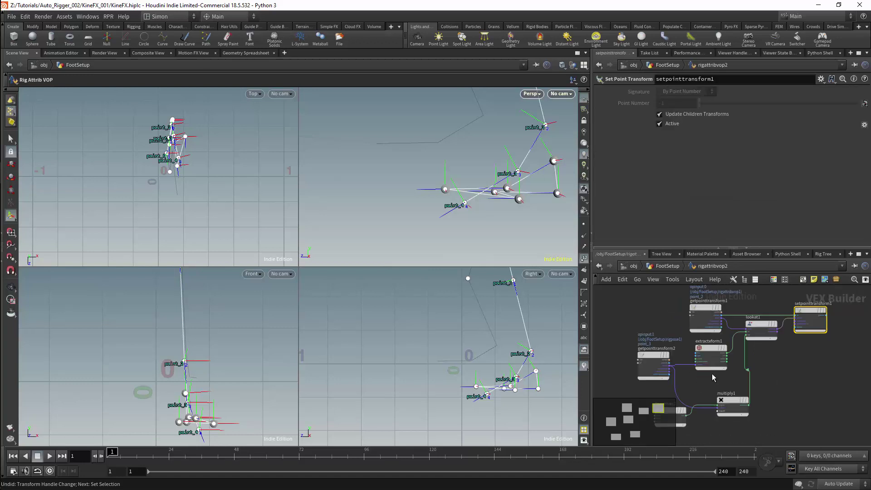
scroll(803, 356, up, 3)
middle_drag(811, 343, 806, 409)
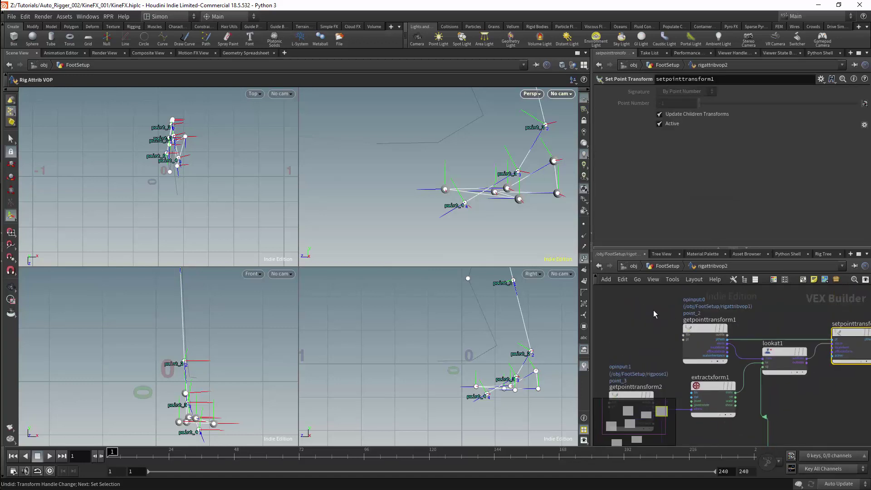
click(704, 330)
click(680, 117)
key(BackSpace)
text(3)
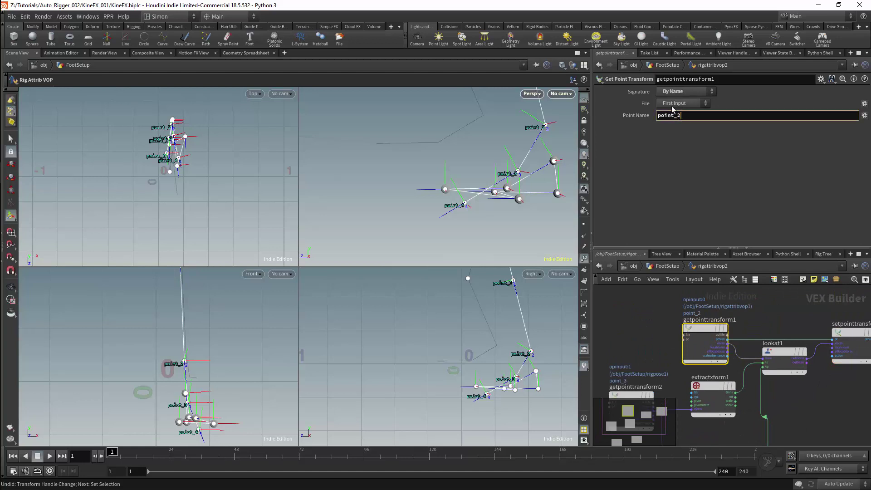
key(Return)
Step: Set getpointtransform2's point name to point_4 inside rigattribvop2
middle_drag(681, 396, 701, 352)
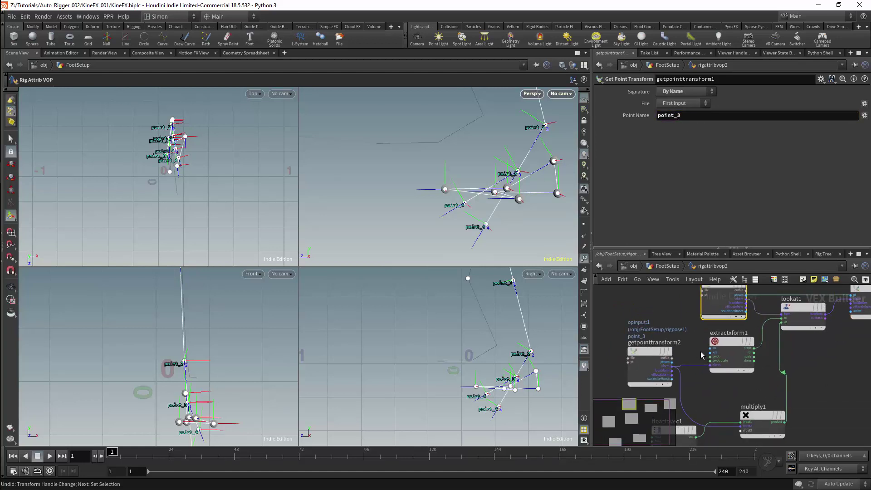
click(652, 352)
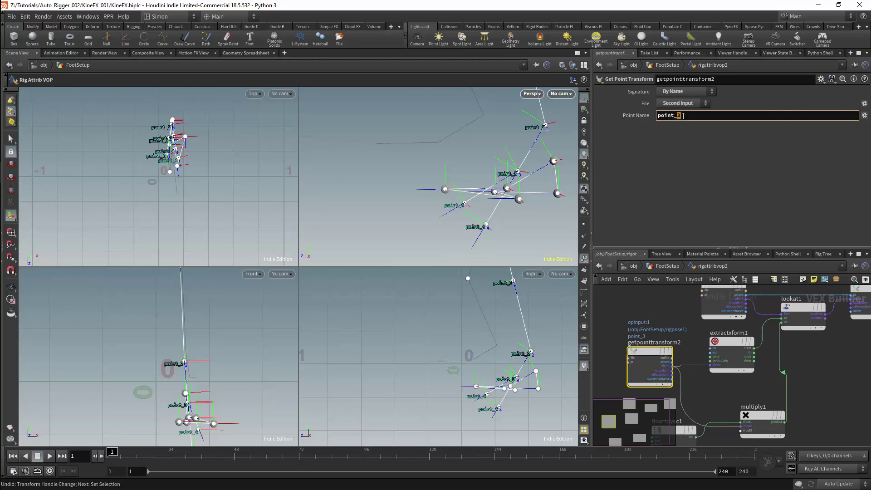
text(4)
key(Return)
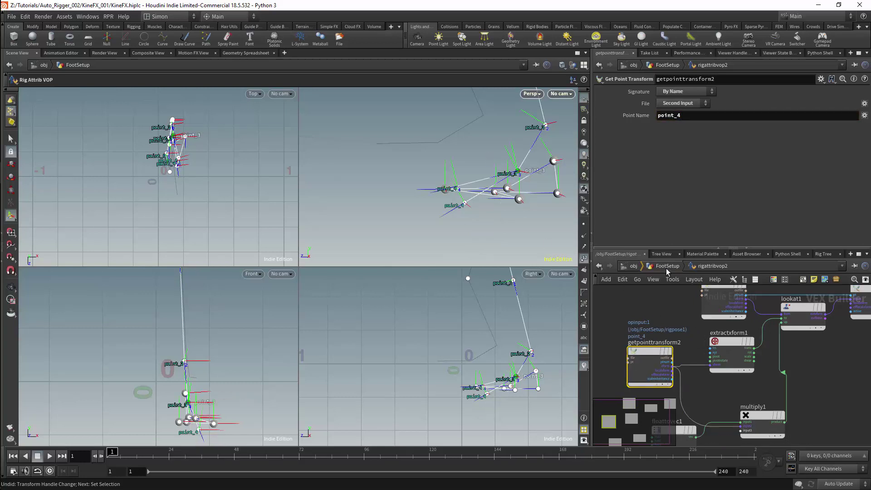
Step: Back in FootSetup, use rigpose1 to rotate the point_4 control to about 21.2, -0.4, 2.6 degrees
key(u)
click(708, 315)
drag(490, 150, 454, 196)
scroll(490, 175, down, 3)
key(Return)
middle_drag(475, 243, 493, 207)
click(459, 222)
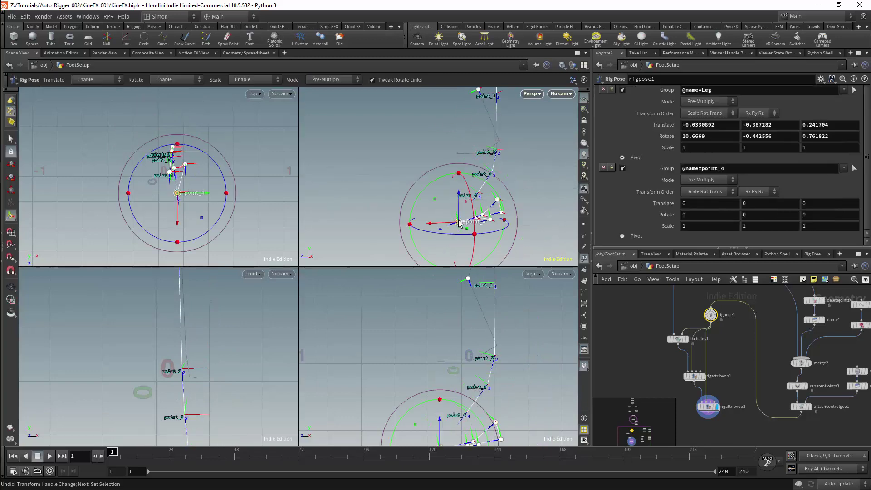
drag(438, 183, 476, 208)
Step: Rotate the point_3 control to about -15.8, -0.3, -1.9 degrees, try translating it, and undo the translation
click(456, 175)
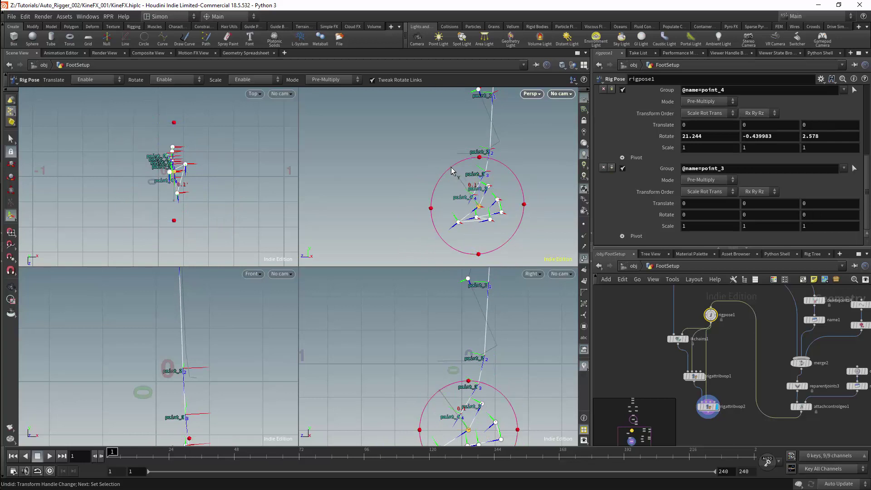
drag(456, 173, 467, 173)
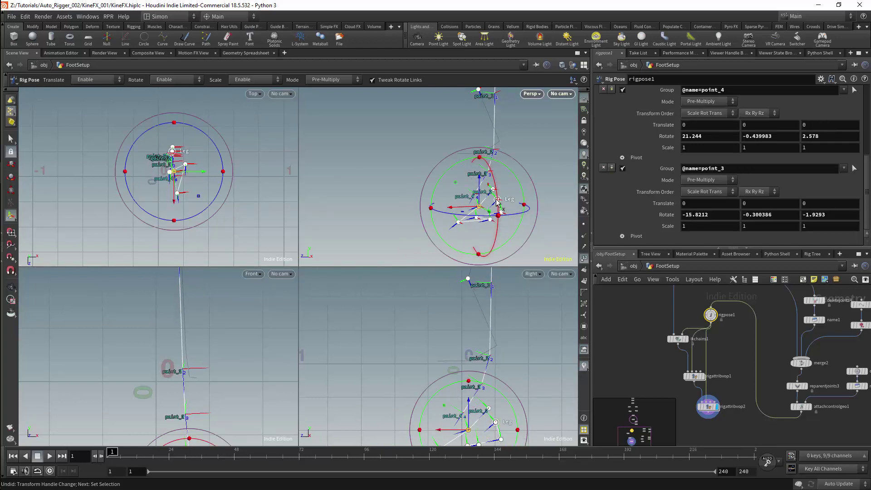
drag(480, 202, 485, 176)
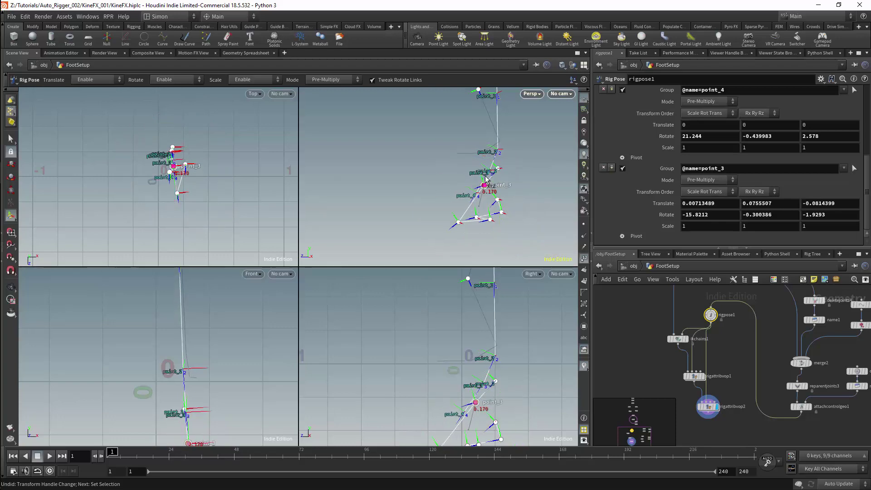
key(ctrl+z)
Step: Move the Leg control to about -0.03, -0.21, 0.11 and rotate the point_3 control to about 16.8, -0.4, 1.7 degrees
click(499, 198)
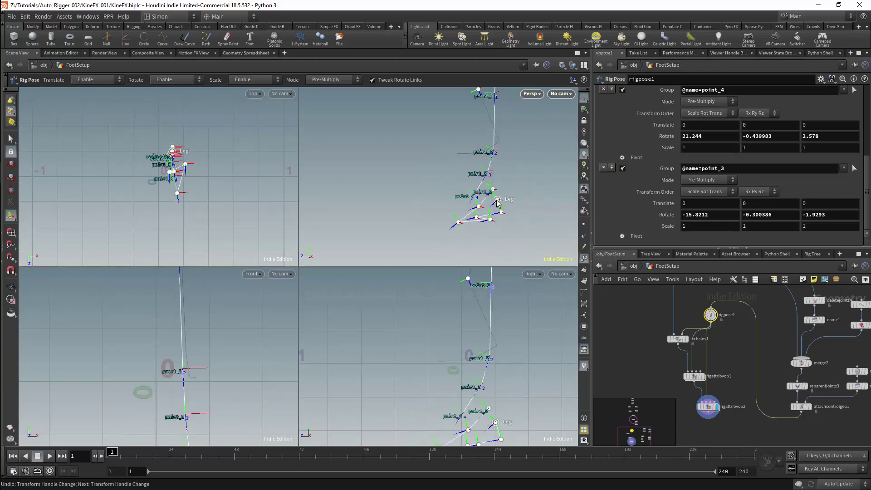
drag(499, 196, 488, 173)
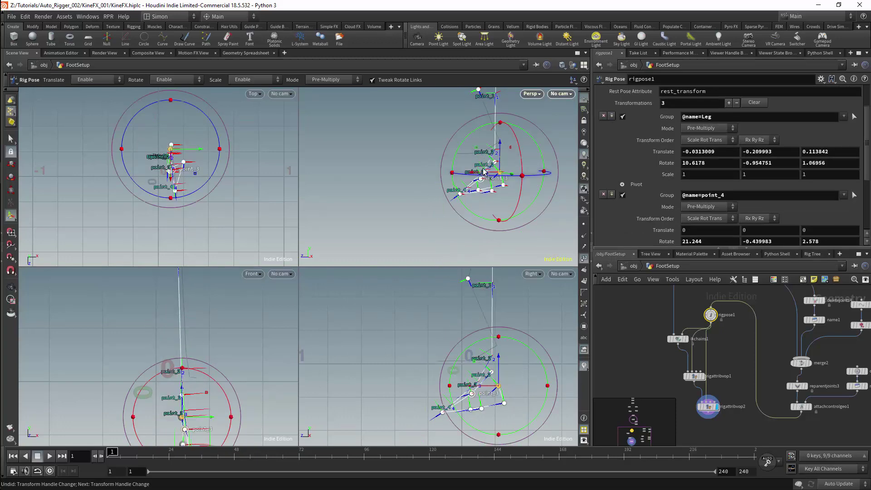
click(480, 178)
drag(458, 136, 440, 163)
Step: Adjust the Rig Pose viewport display options so the joints are drawn along with the joint axes
right_click(527, 215)
click(537, 227)
right_click(538, 227)
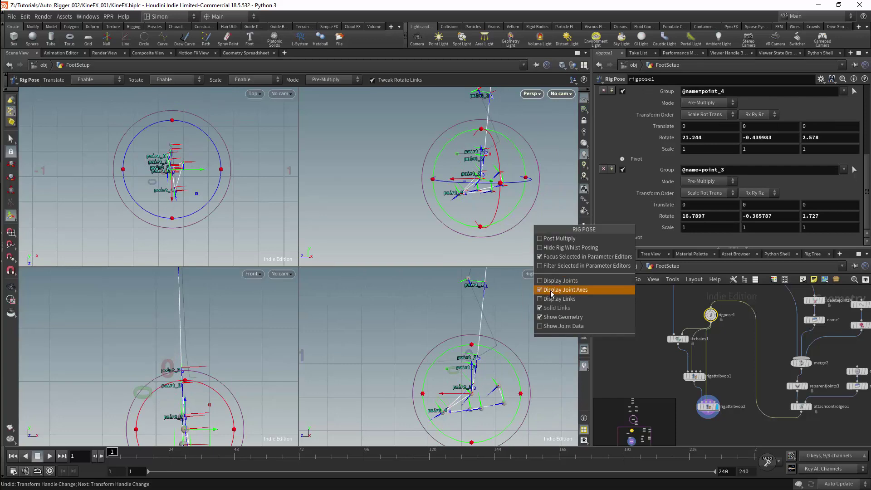
click(550, 290)
Step: Rotate the Offset0 control, Offset2 to about 0, -1, -8.4 degrees and Offset1 to about 0, -1.2, -10.2 degrees
scroll(524, 173, up, 4)
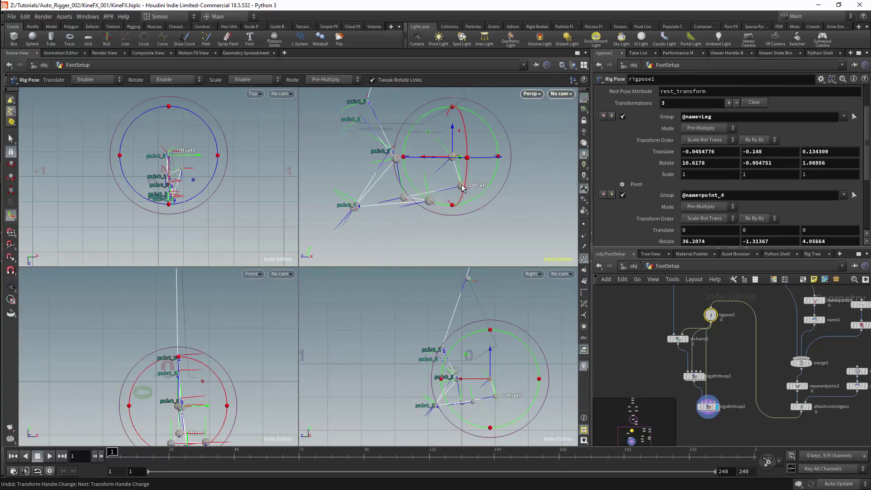
click(462, 186)
drag(428, 154, 416, 198)
click(430, 199)
click(403, 193)
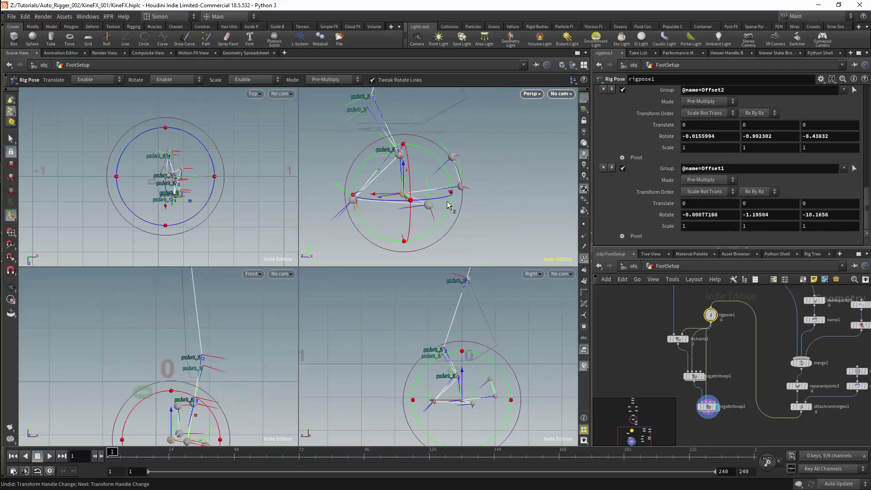
Step: Move the Leg control to about 0.02, 0.09, -0.08 to test the leg's bend
alt+middle_drag(505, 271, 506, 315)
alt+right_drag(505, 315, 468, 299)
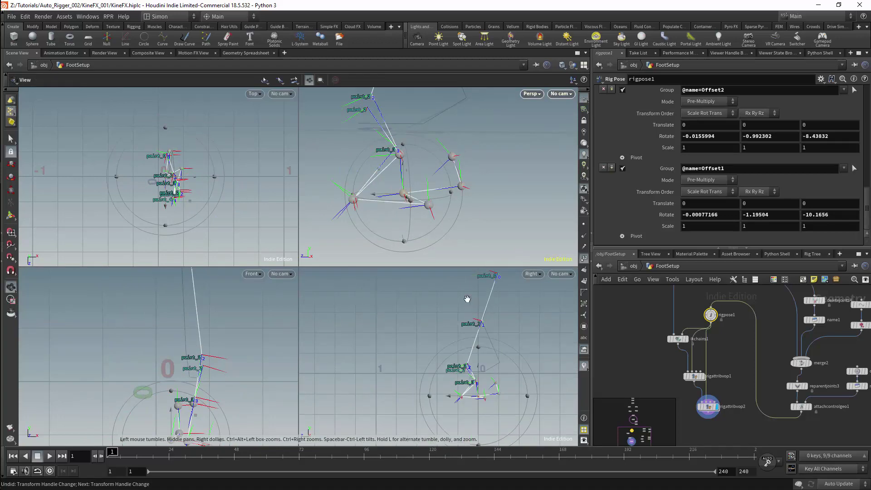
drag(439, 140, 425, 121)
click(445, 133)
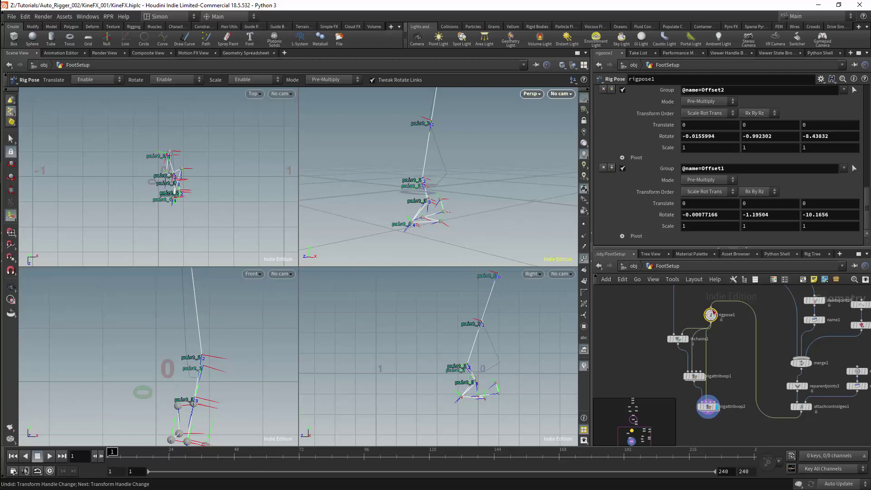
click(444, 202)
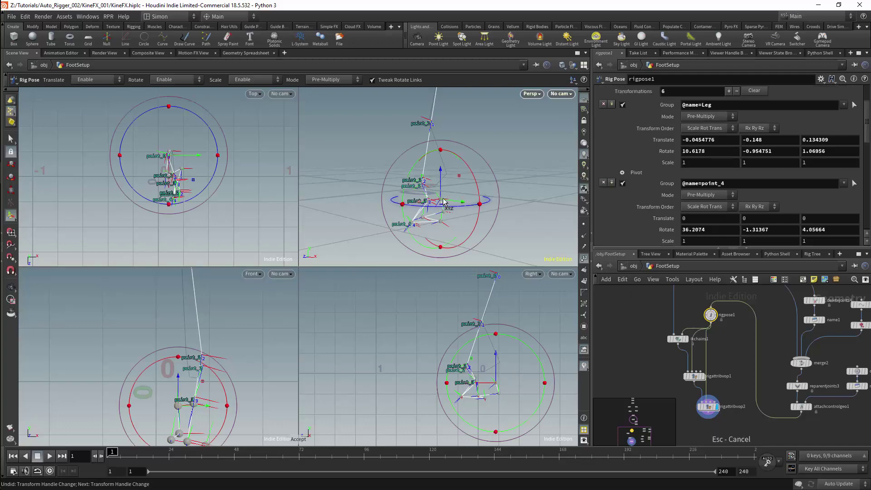
drag(445, 202, 446, 130)
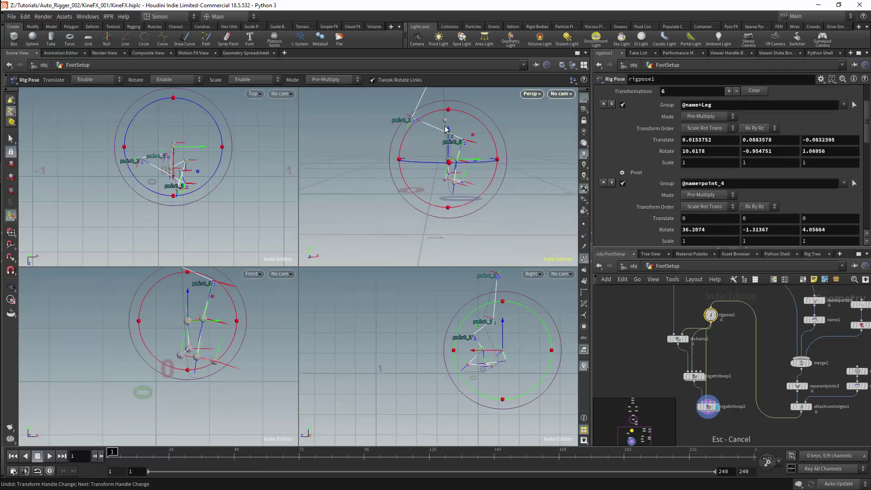